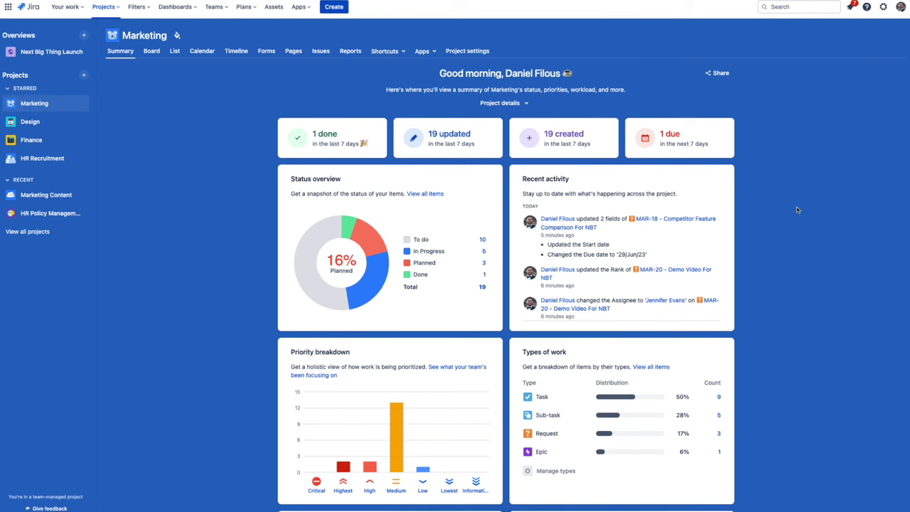
Switch the Marketing project from its Summary dashboard to the List view of work items
scroll(202, 263, down, 2)
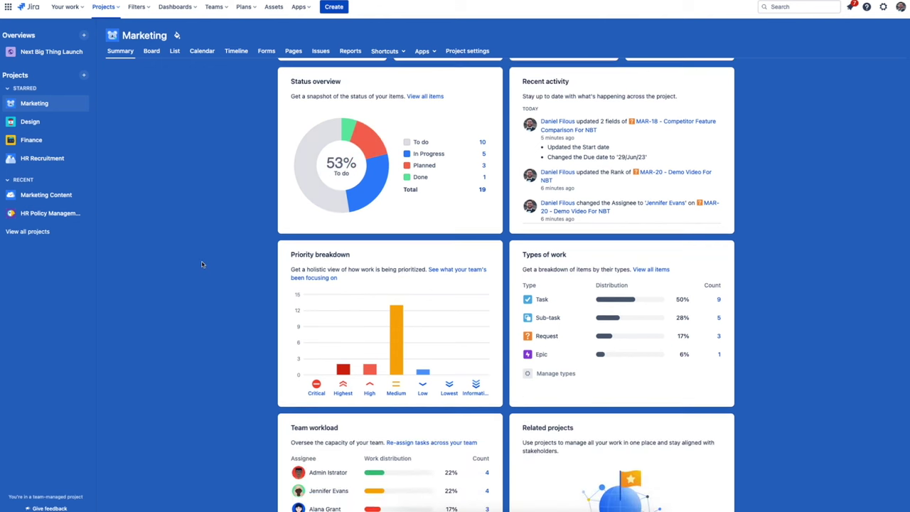
scroll(202, 265, down, 2)
scroll(202, 264, up, 4)
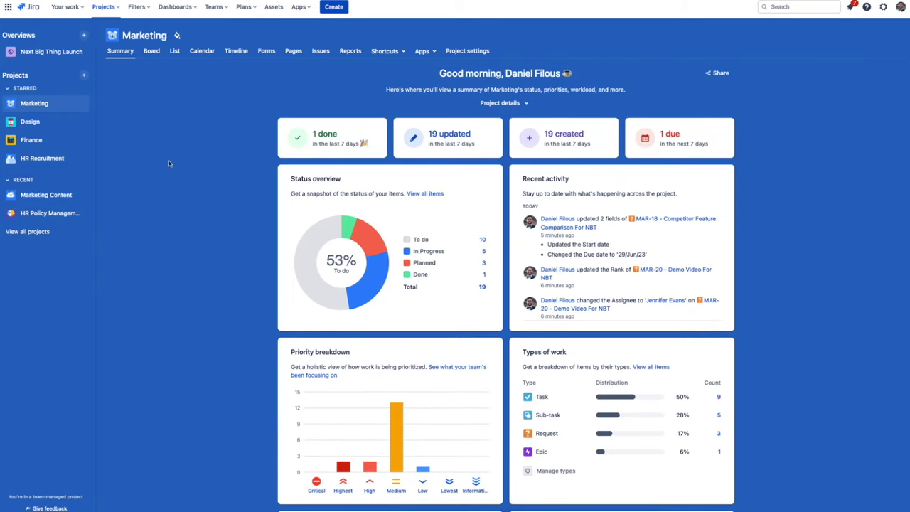
click(171, 54)
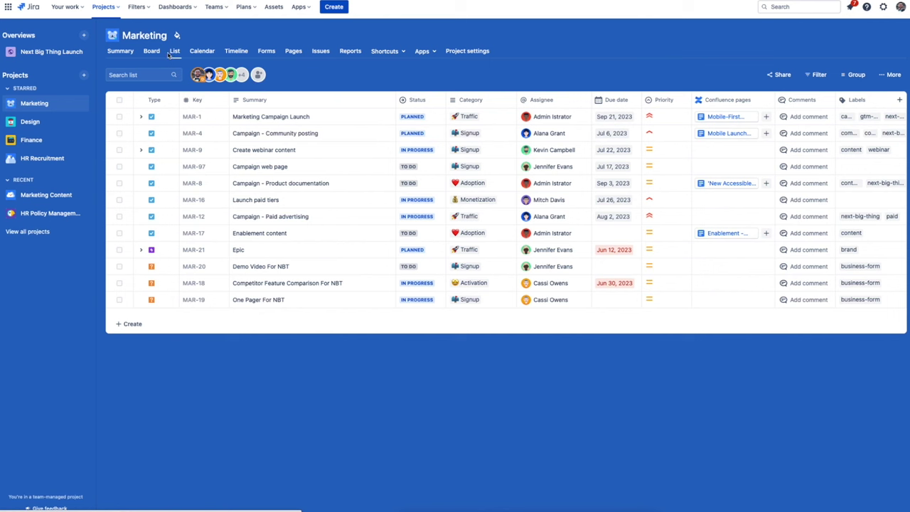
click(103, 7)
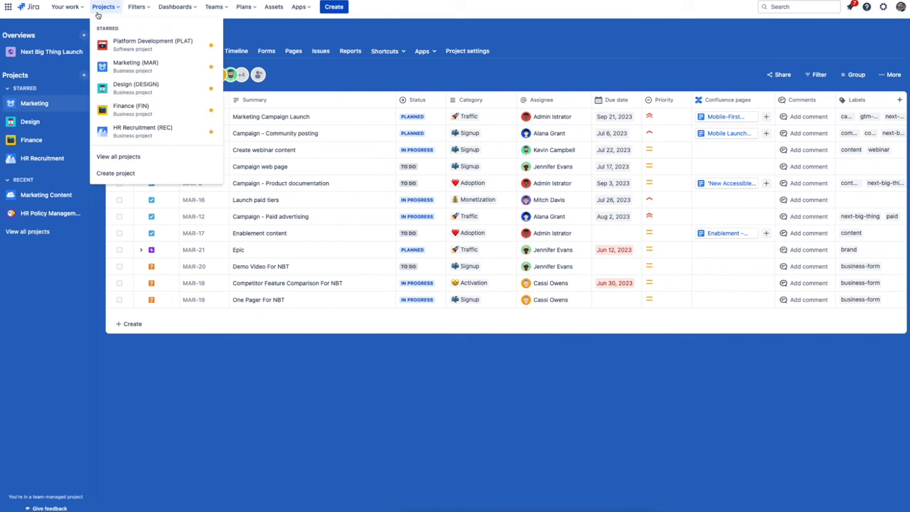
click(117, 174)
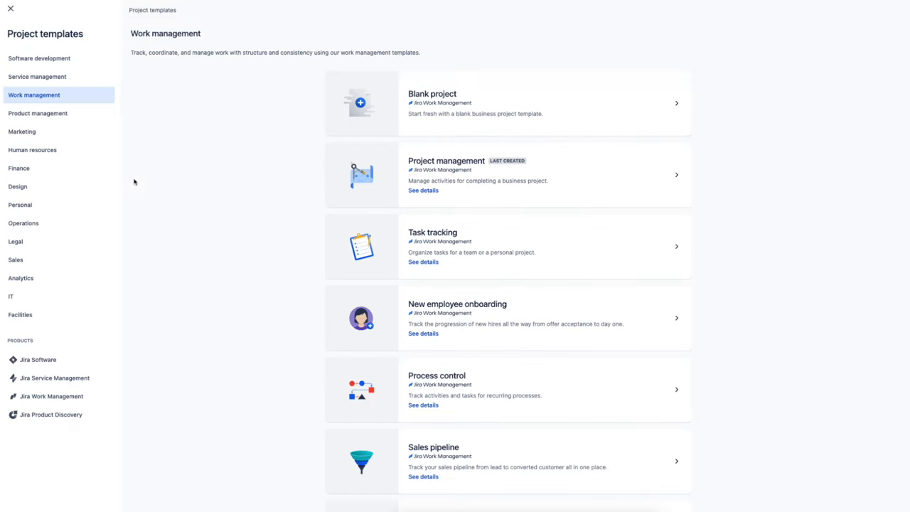
click(64, 134)
click(61, 151)
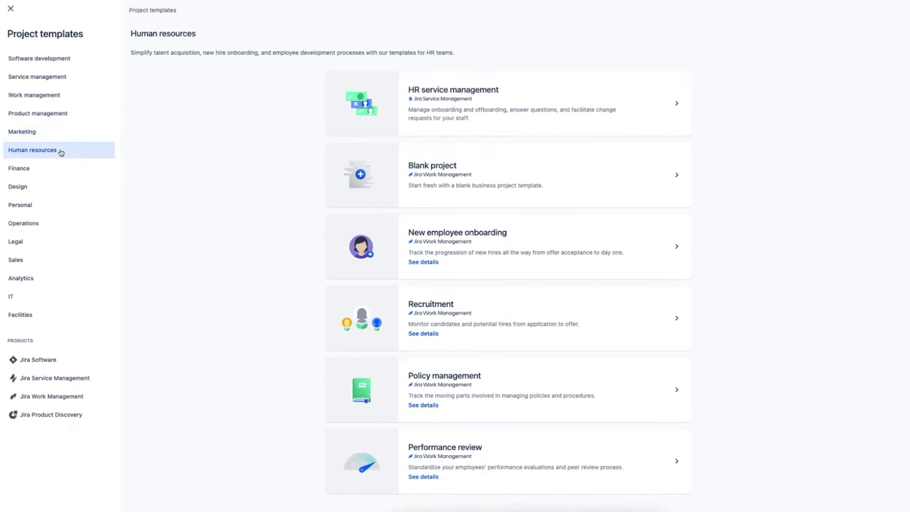
click(62, 261)
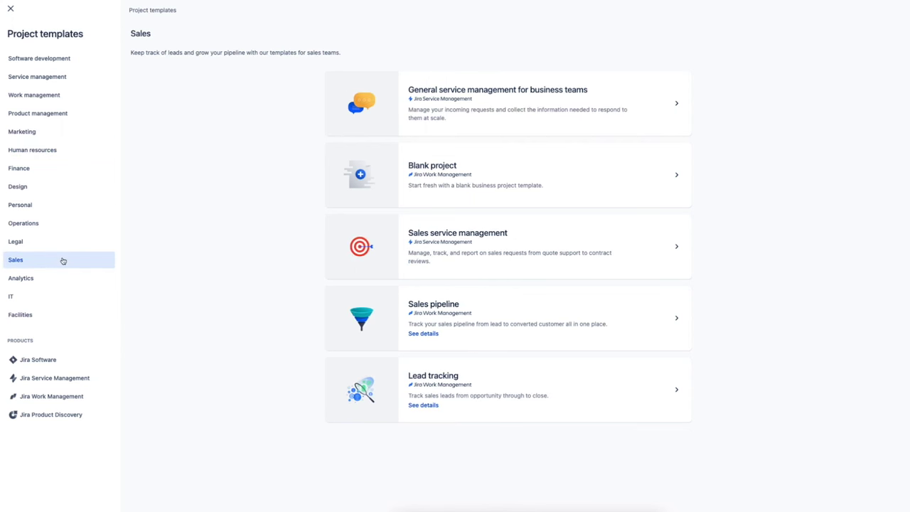
click(70, 151)
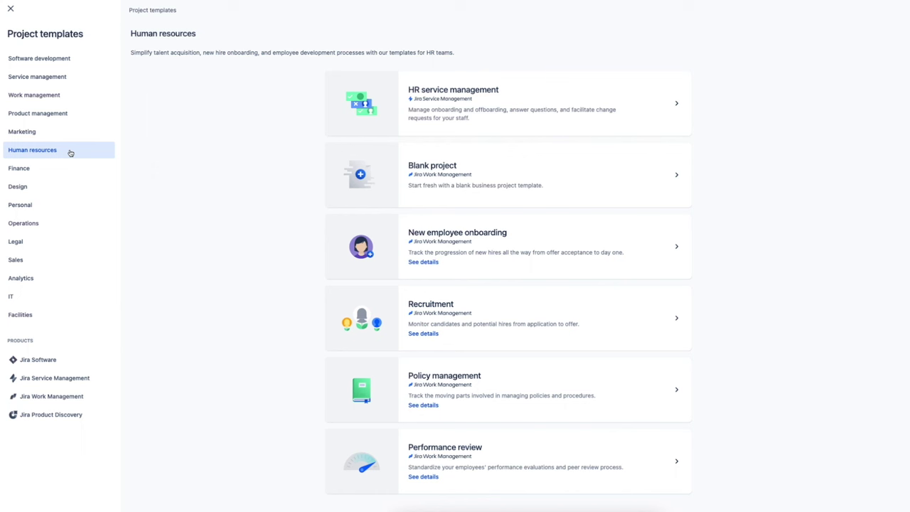
click(423, 262)
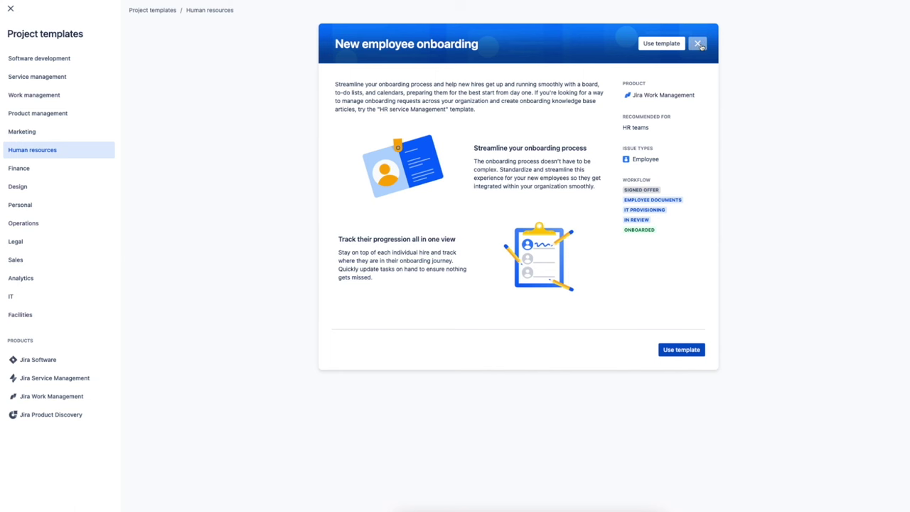
click(700, 46)
click(427, 335)
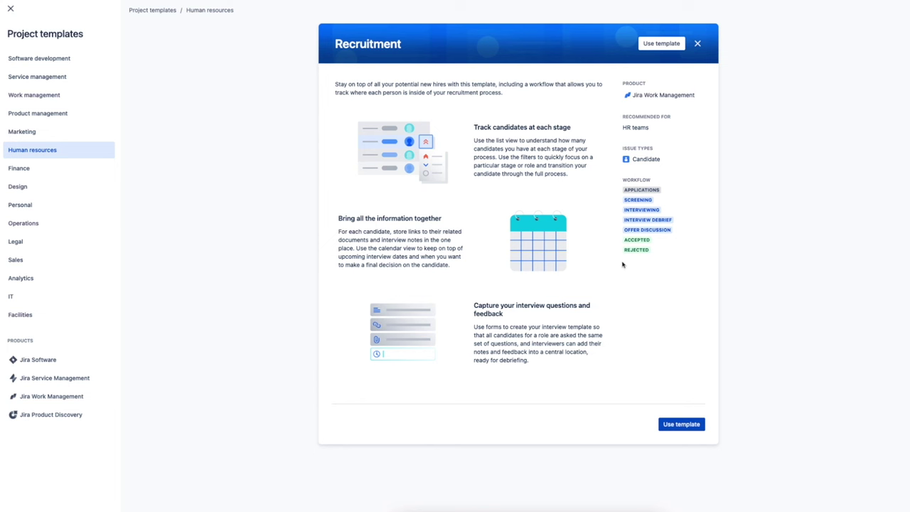
click(698, 45)
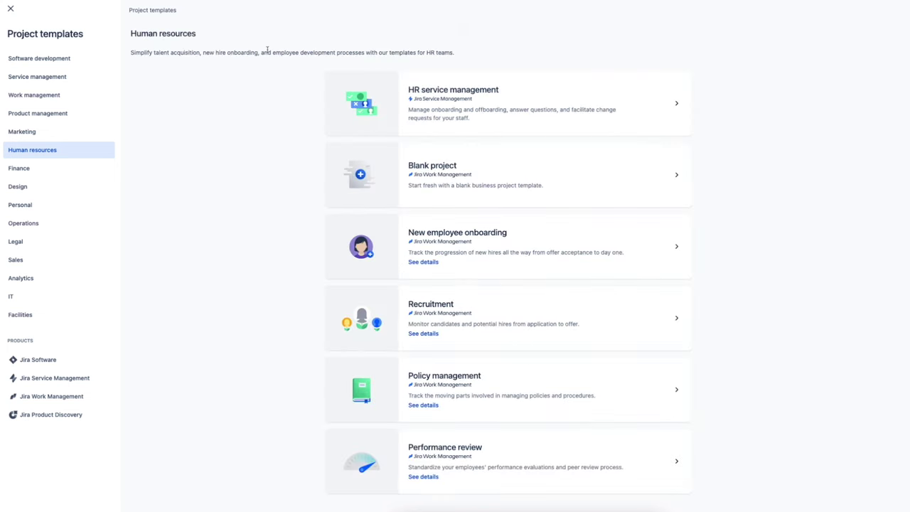
click(11, 9)
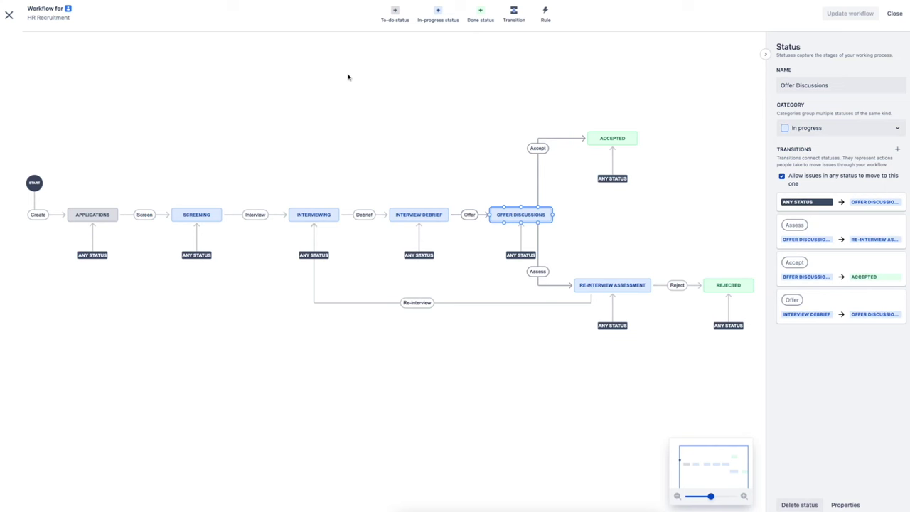
click(349, 77)
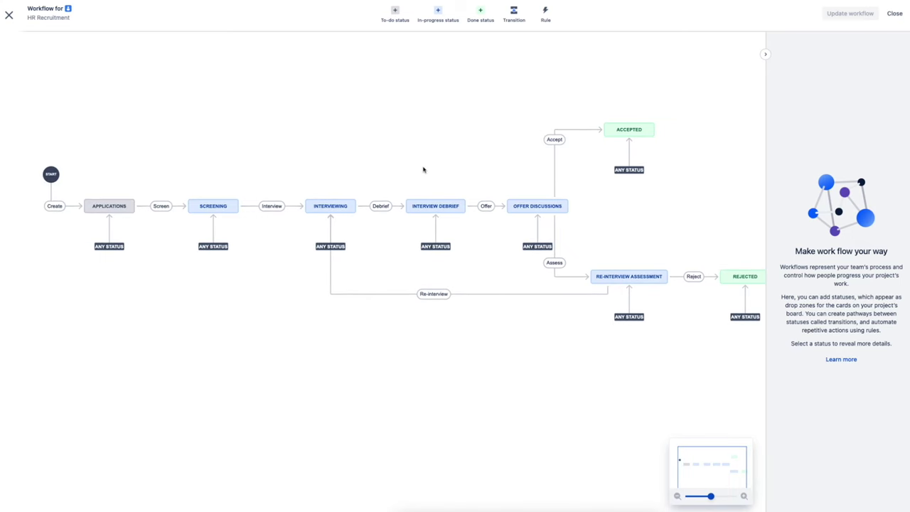
click(333, 205)
drag(347, 206, 536, 199)
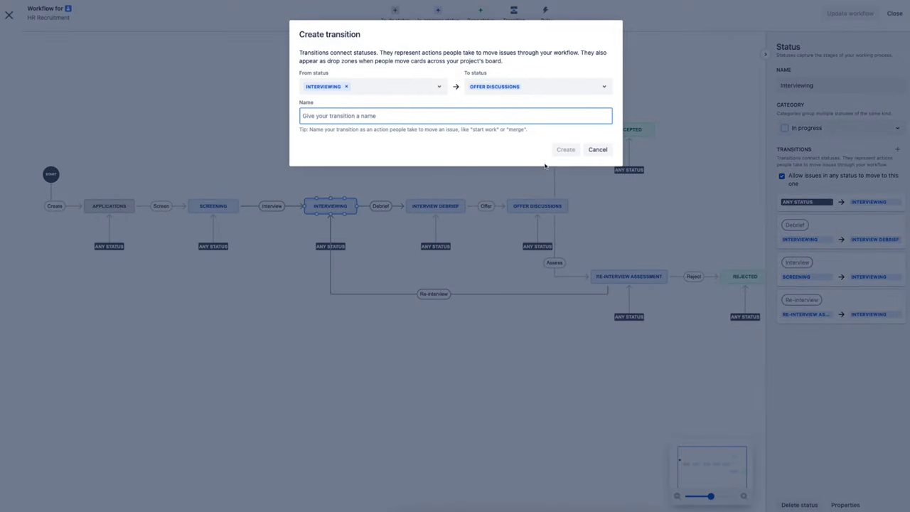
click(599, 149)
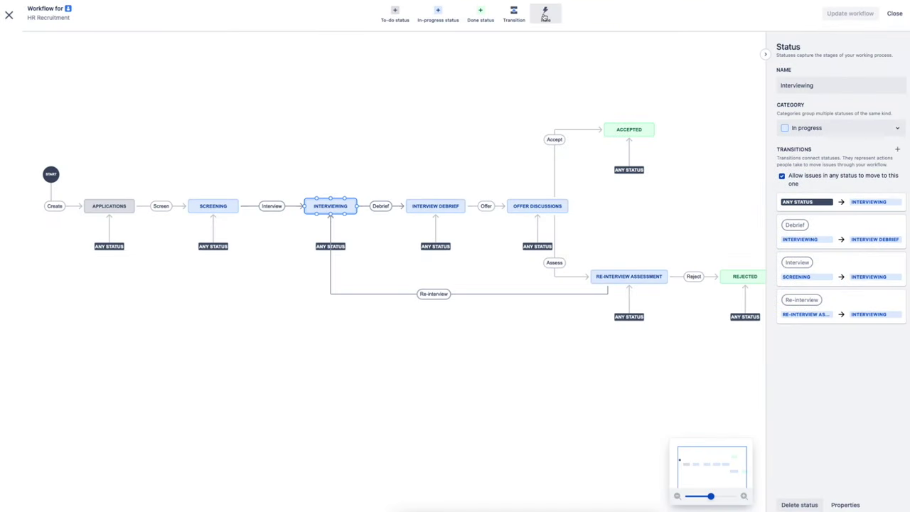
click(546, 12)
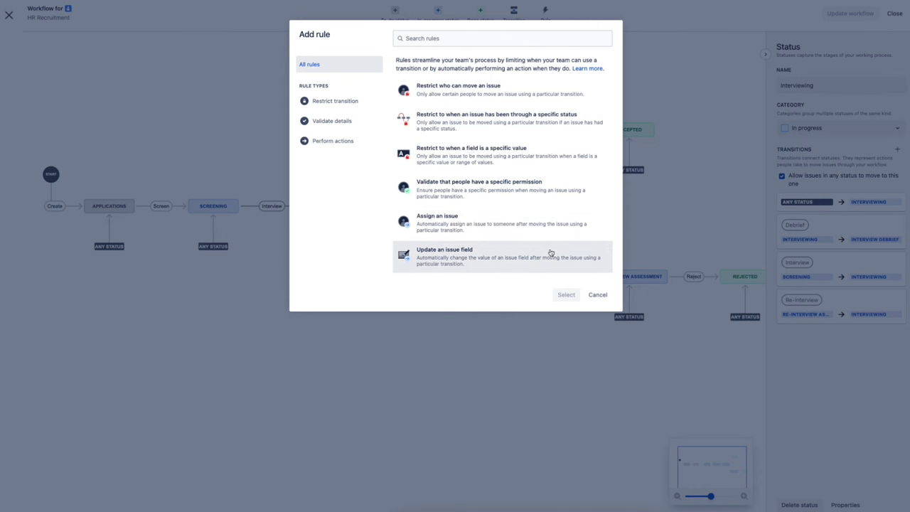
click(598, 295)
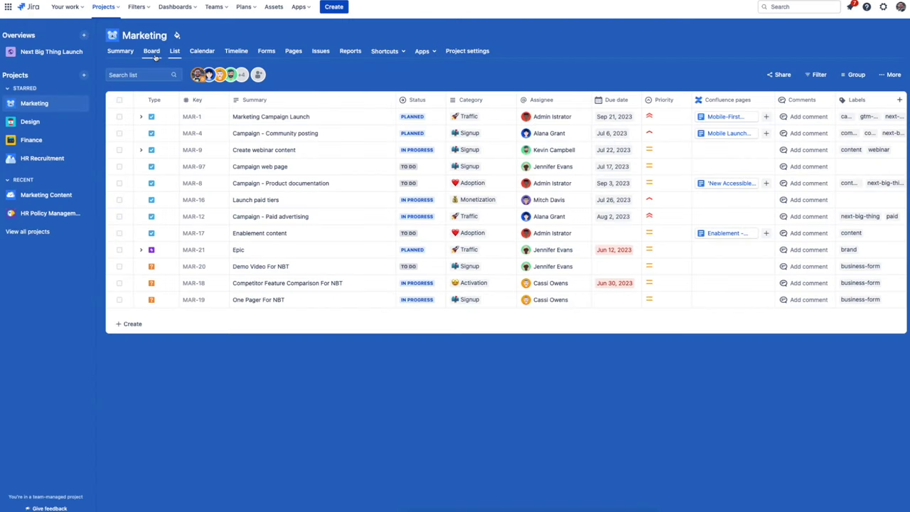
click(202, 51)
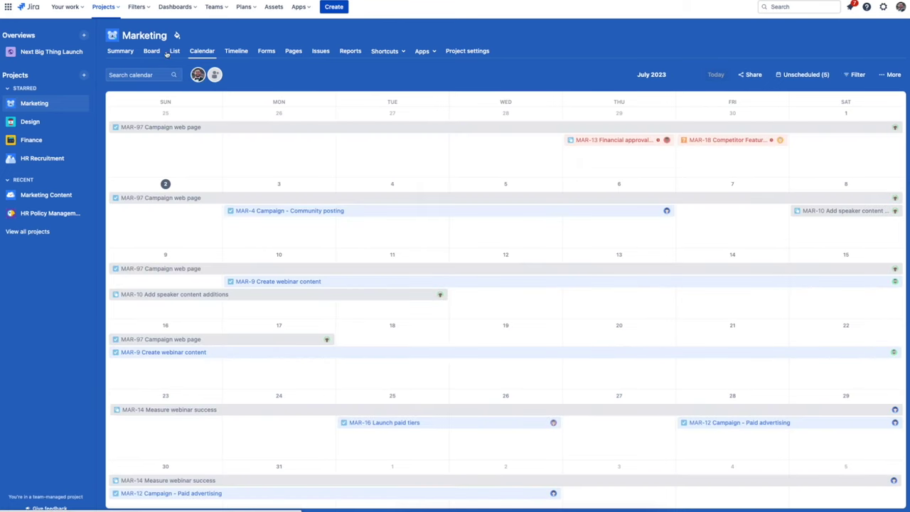
click(152, 52)
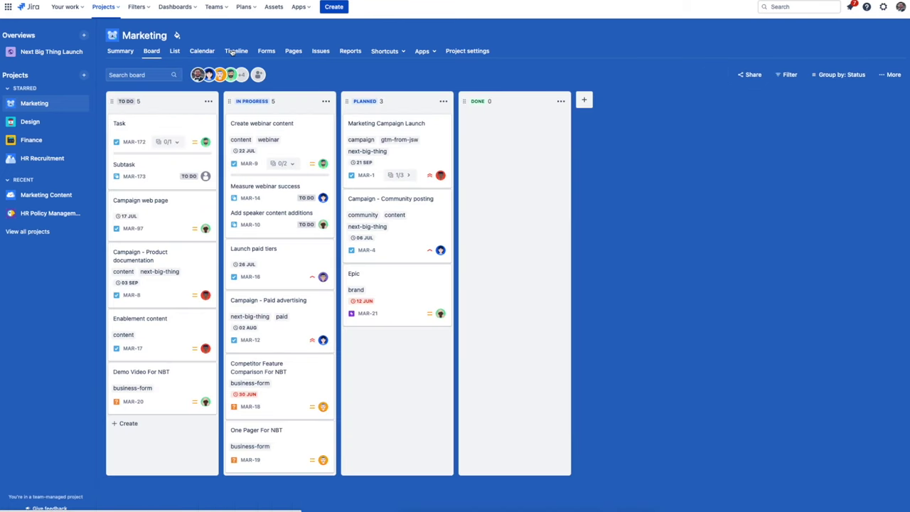
click(235, 51)
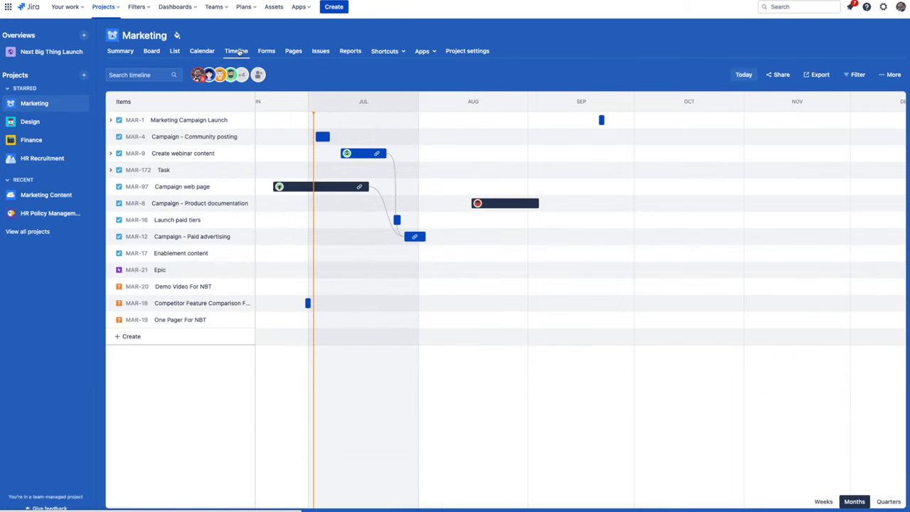
click(175, 51)
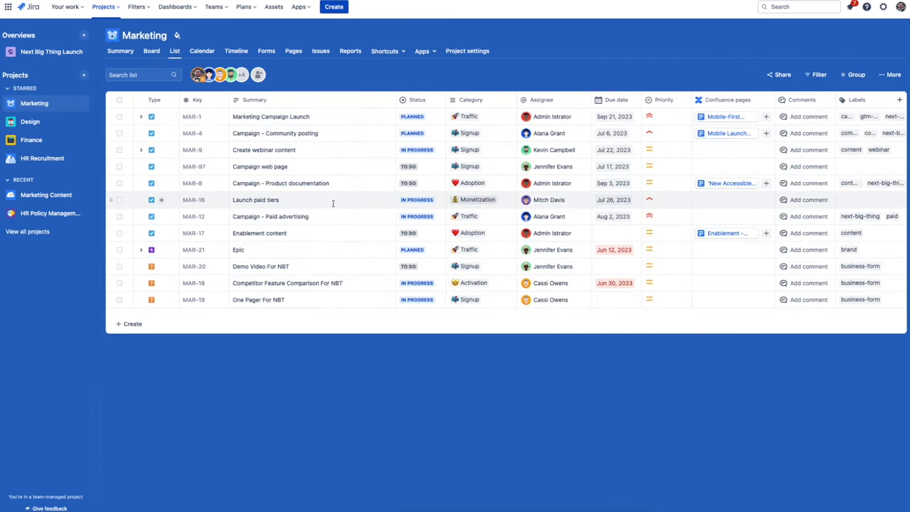
Start editing the MAR-1 summary in the list, then discard the typed change
scroll(333, 207, right, 2)
scroll(333, 206, right, 2)
scroll(335, 204, left, 3)
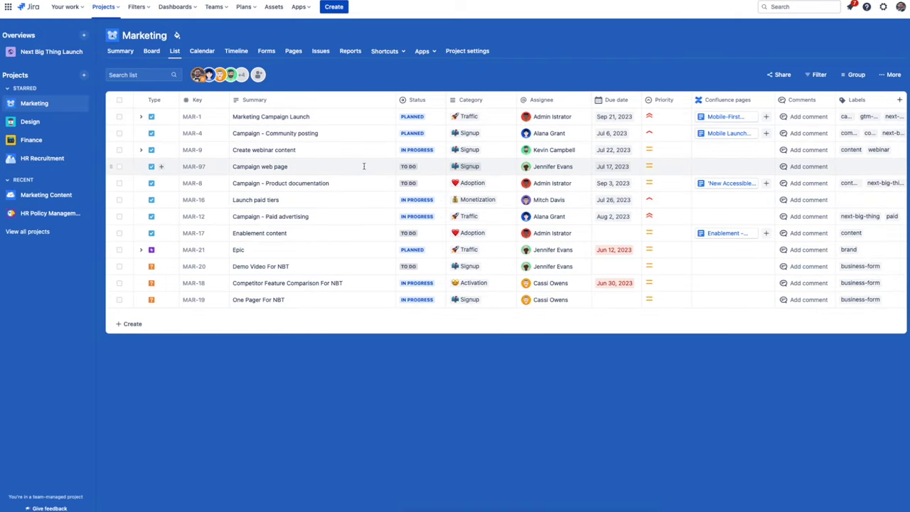
click(337, 117)
text(fweefwef)
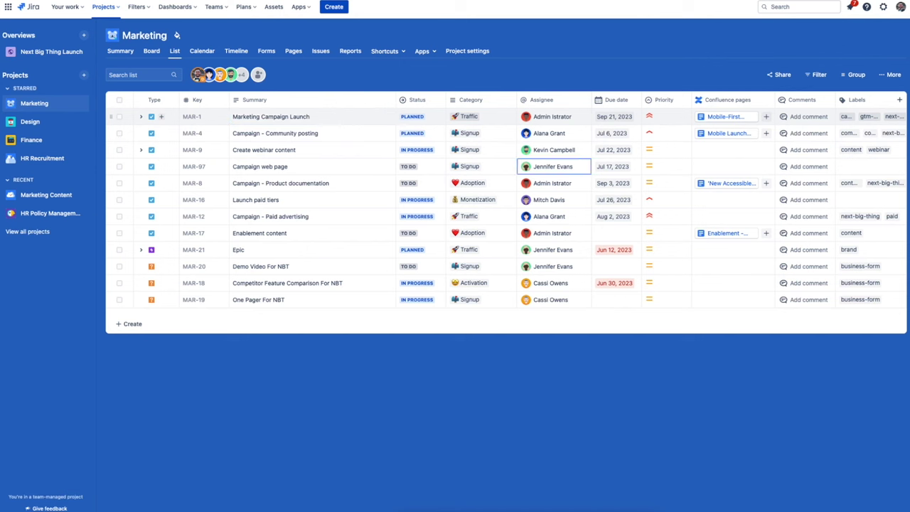
key(Down)
key(Left)
key(Left)
key(Left)
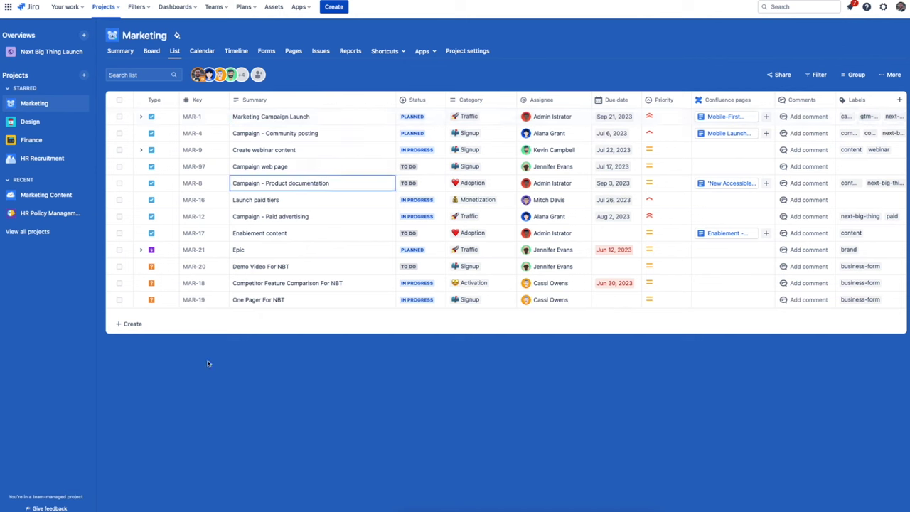
Create three new inline issues: Task 1, Task 2 and Task 3
click(129, 324)
text(Task 1)
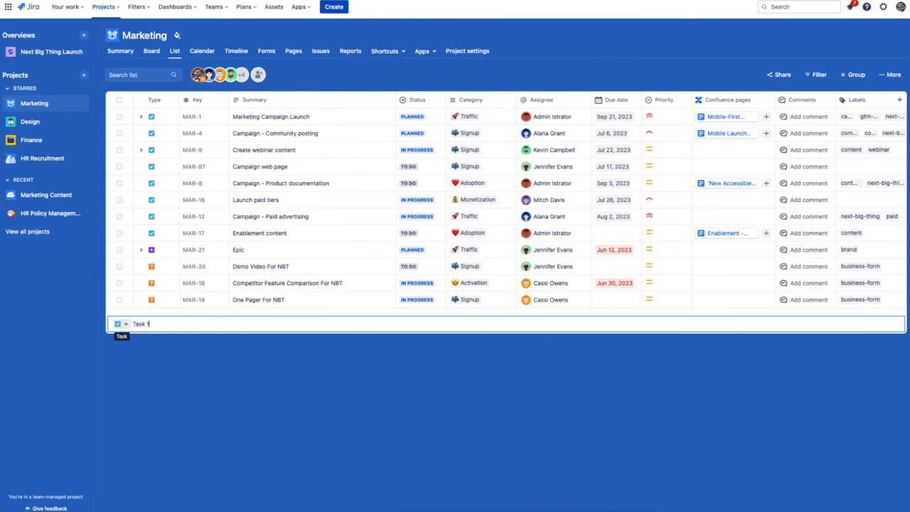
key(Return)
text(Task 2)
key(Return)
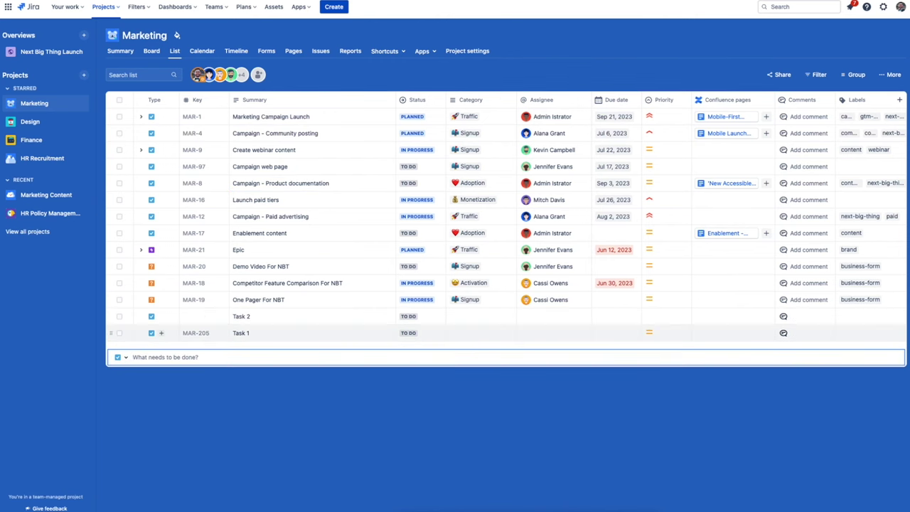
text(Task 3)
key(Return)
click(224, 421)
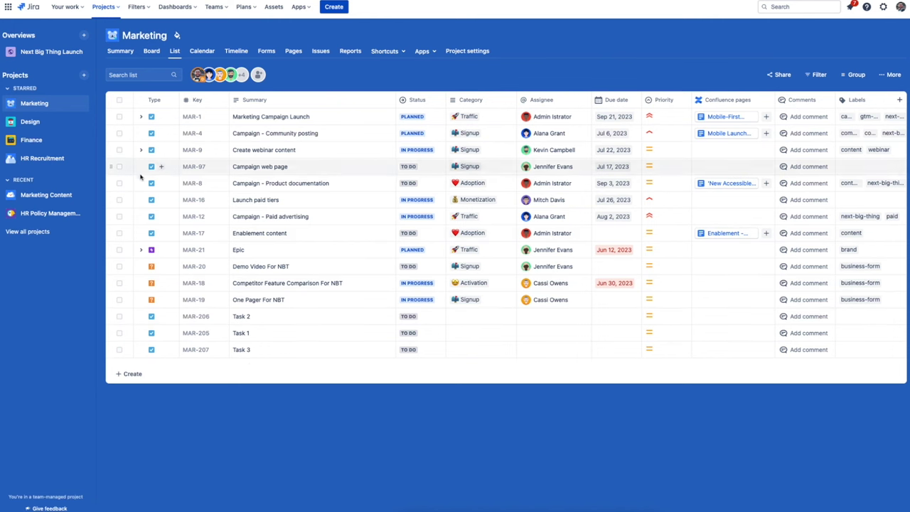
Expand the children of MAR-9 and MAR-1, leaving Epic MAR-21 collapsed
click(142, 250)
click(151, 266)
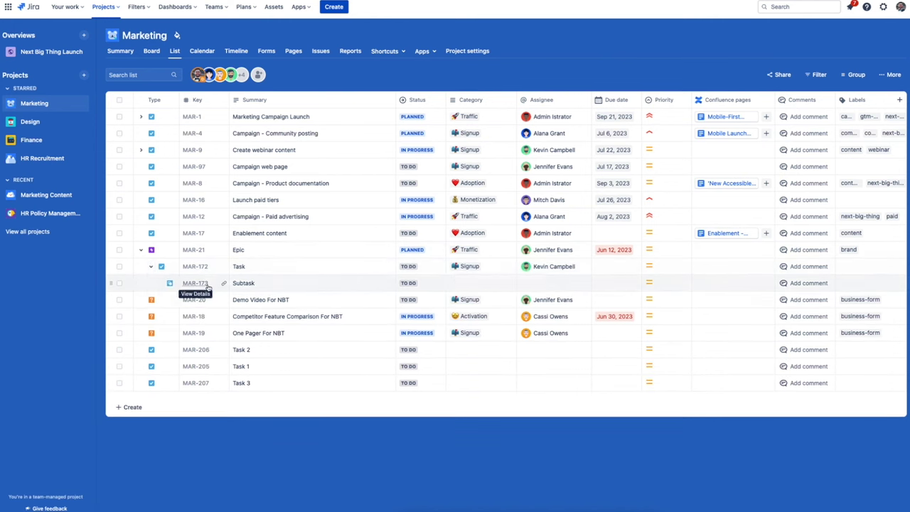
click(141, 149)
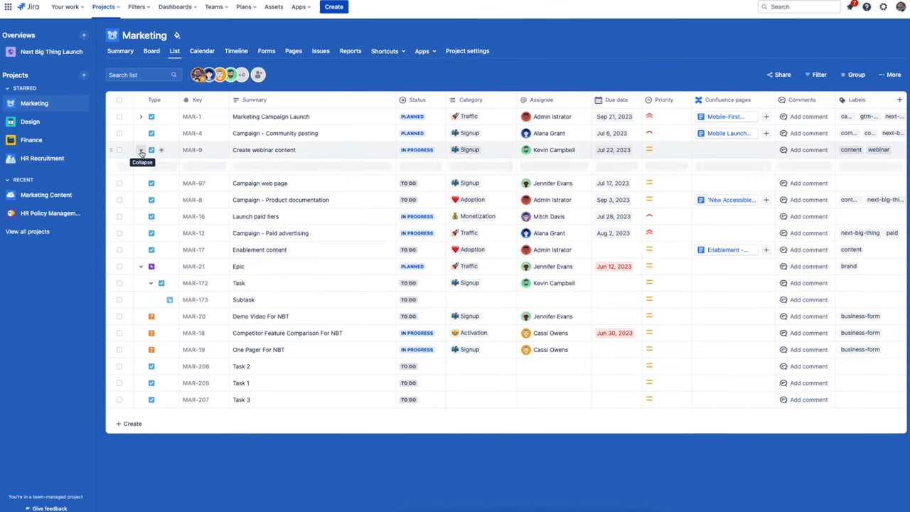
click(140, 117)
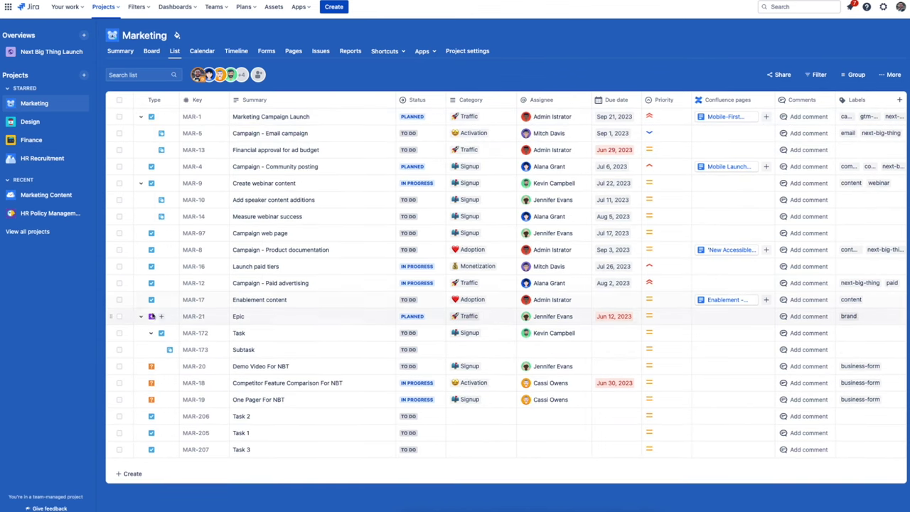
click(140, 316)
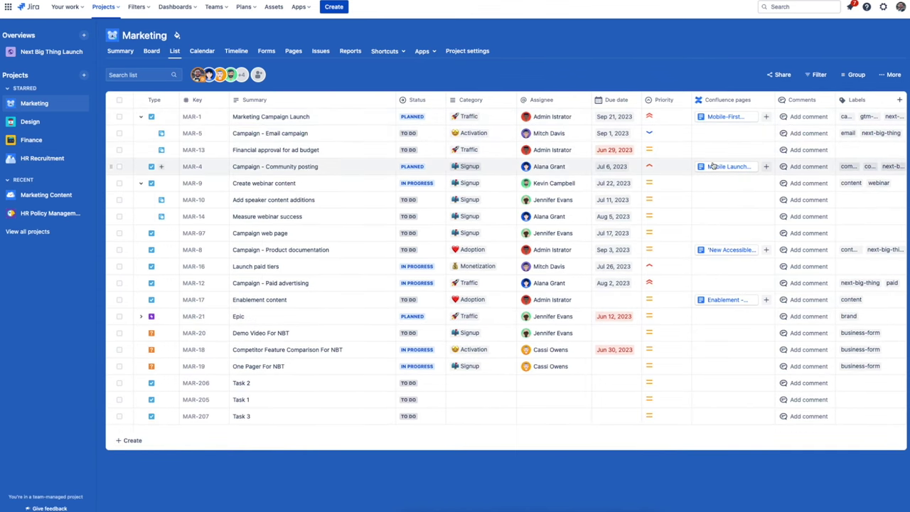
Preview the Mobile Launch blog page linked to MAR-5, then close the preview
click(729, 134)
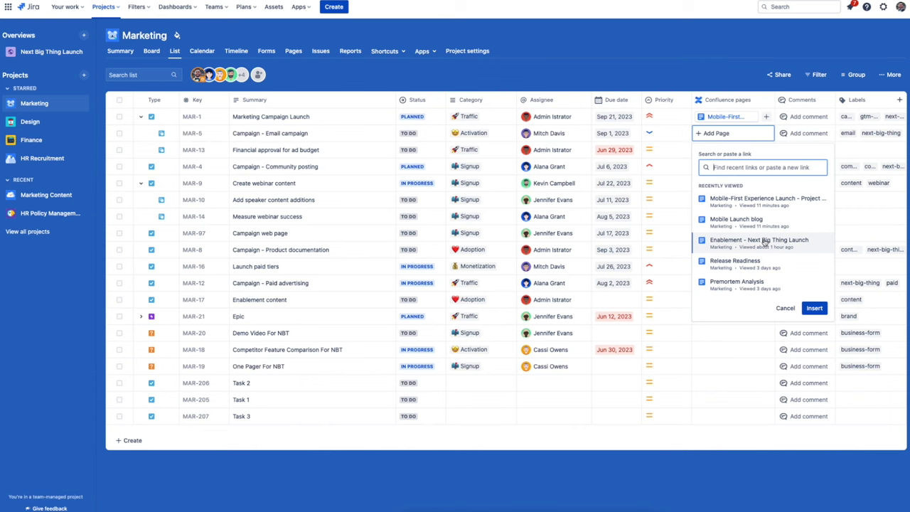
click(736, 220)
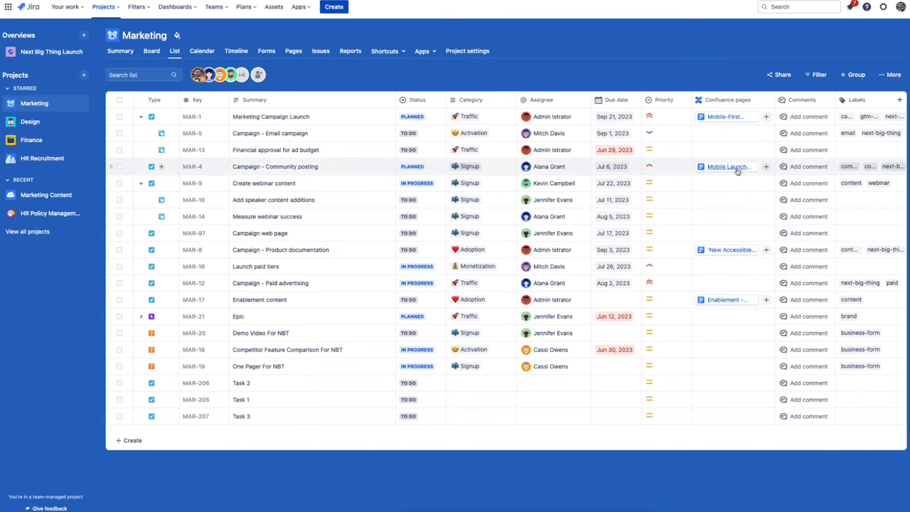
click(725, 168)
scroll(540, 341, down, 2)
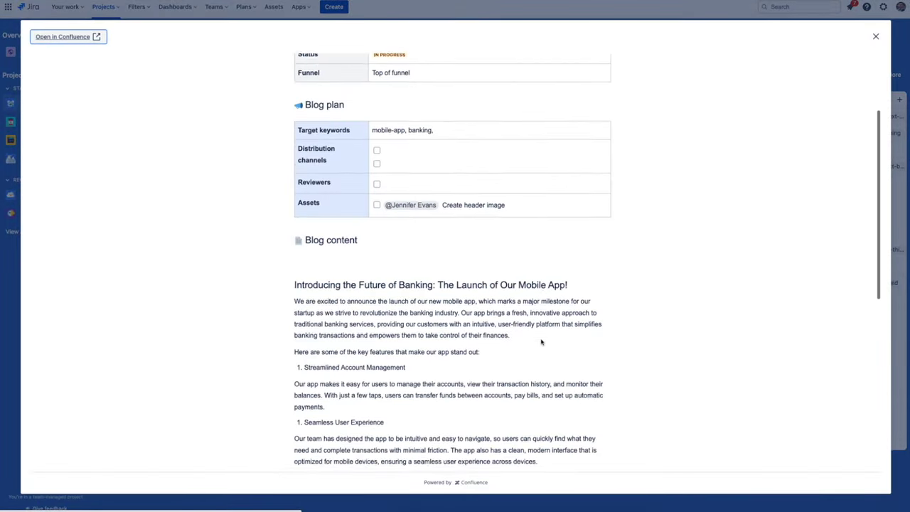
scroll(541, 341, down, 2)
scroll(541, 340, down, 2)
scroll(541, 341, up, 5)
scroll(540, 341, up, 5)
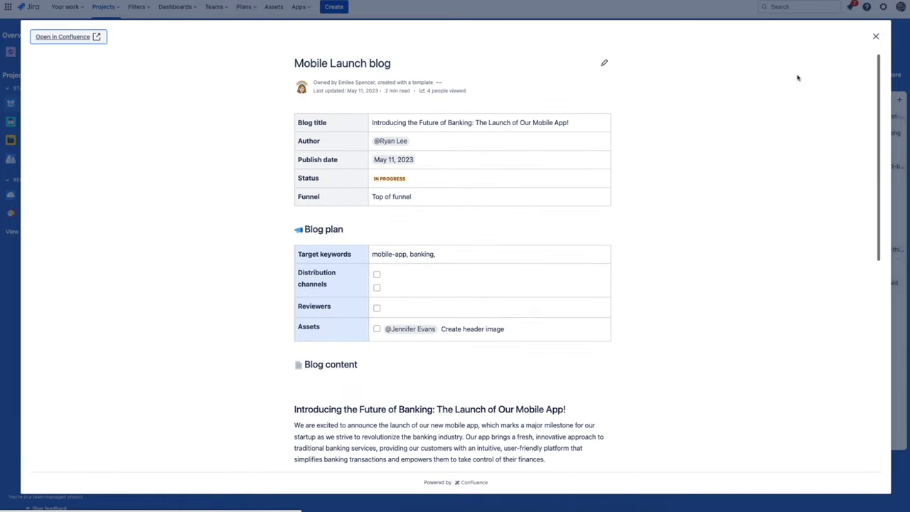
click(876, 36)
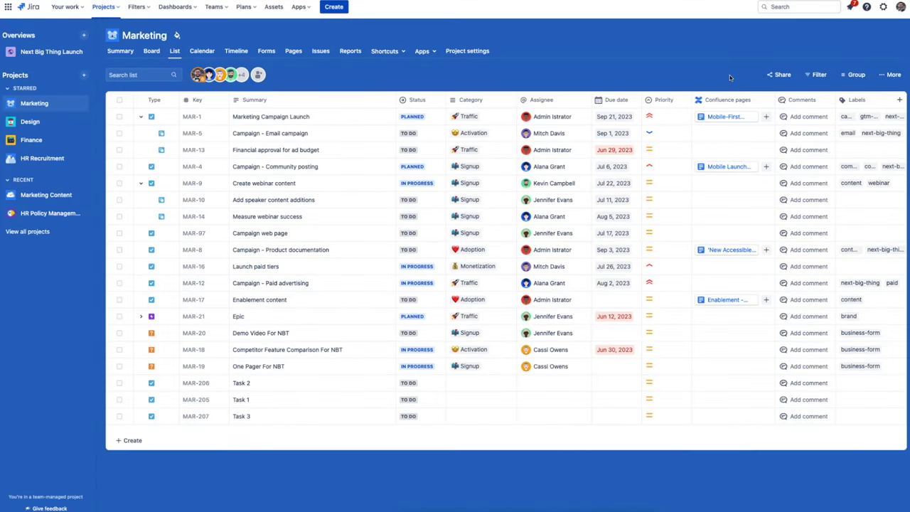
mouse_move(732, 133)
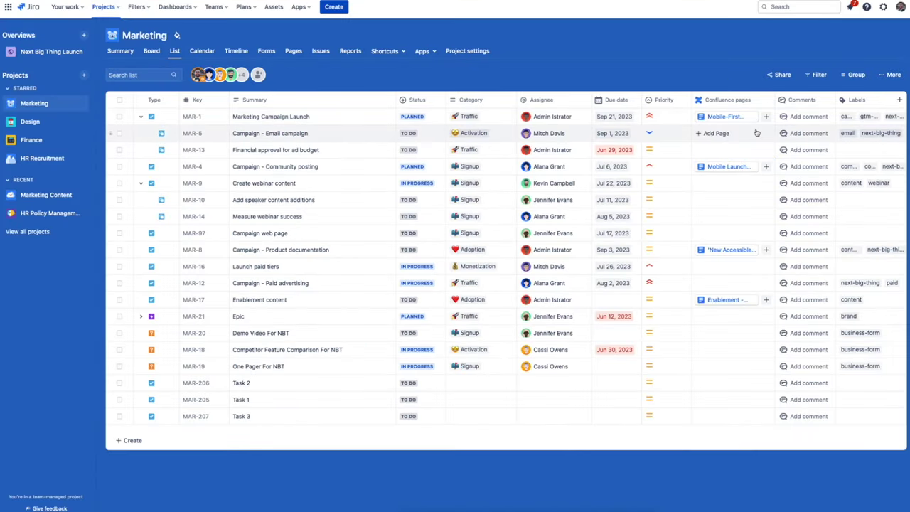
Cancel the Confluence page picker on MAR-1 without linking, then switch to the Board view
click(766, 117)
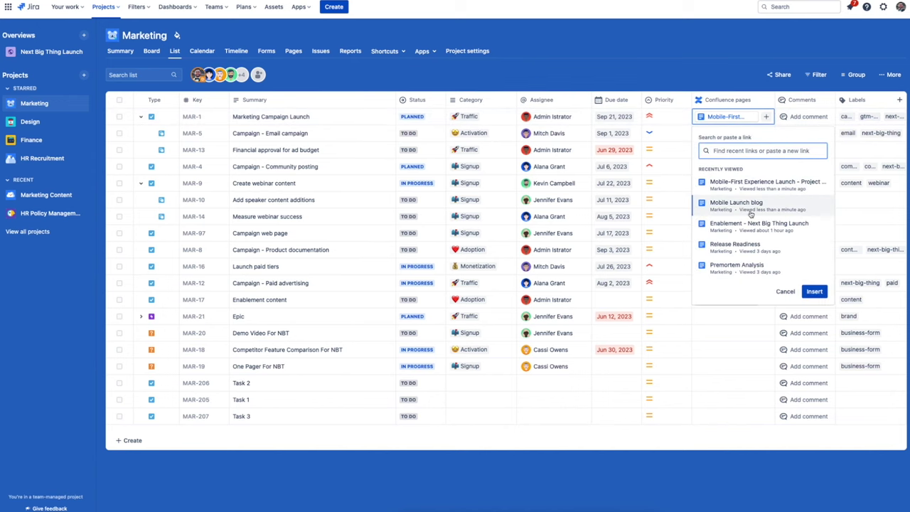
click(599, 91)
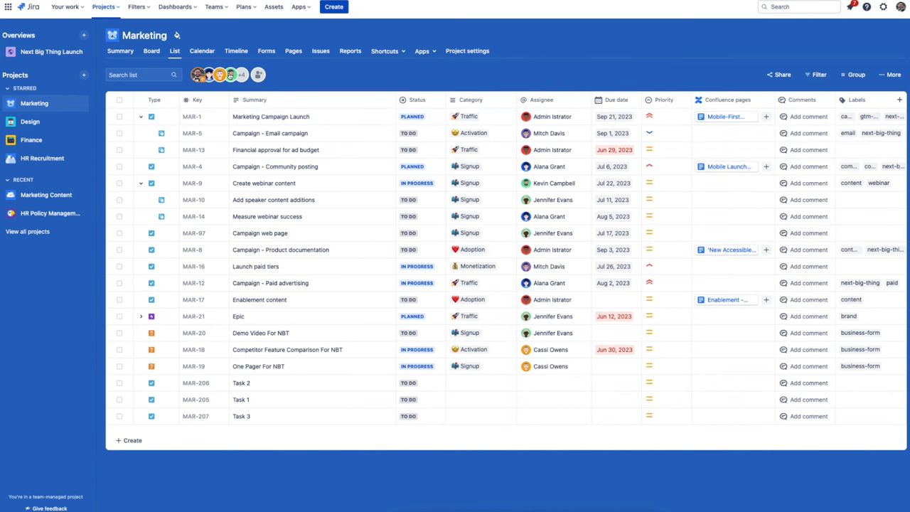
click(151, 51)
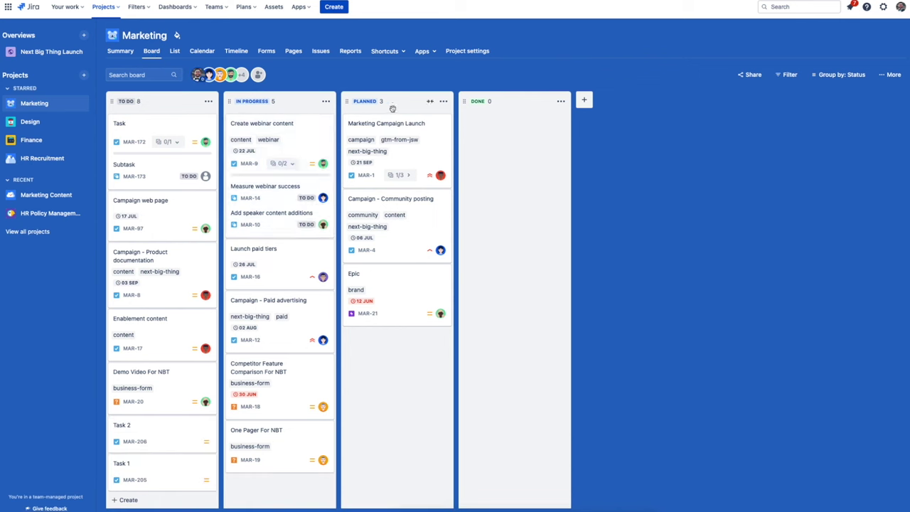
Show the Marketing Campaign Launch subtasks and keep the In Progress, Planned and Done column titles unchanged
click(410, 177)
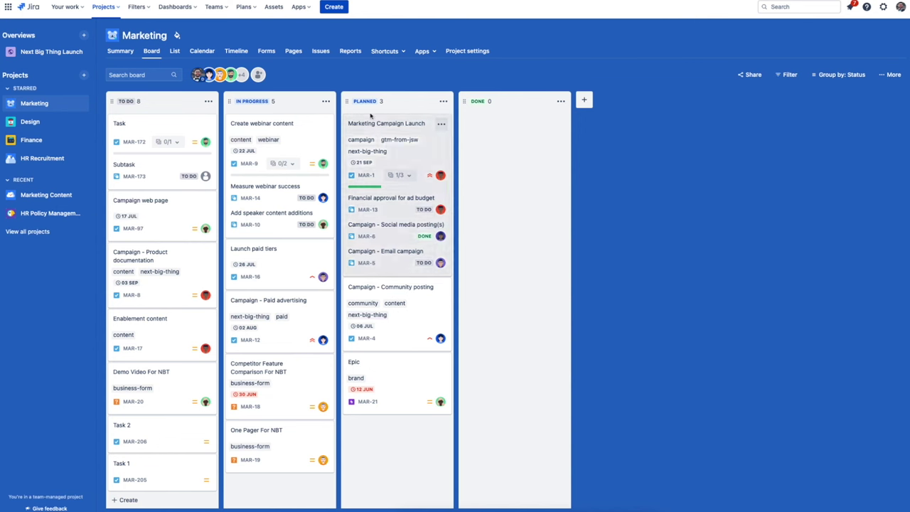
click(289, 102)
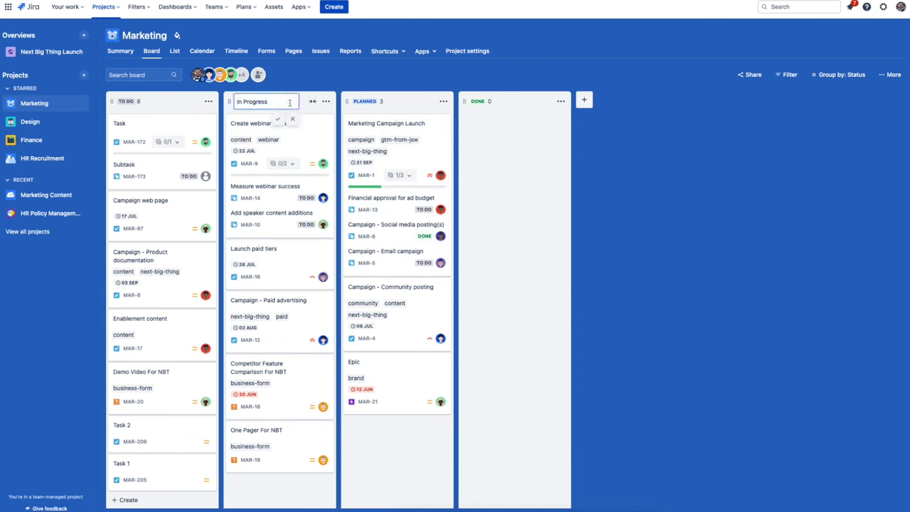
click(394, 102)
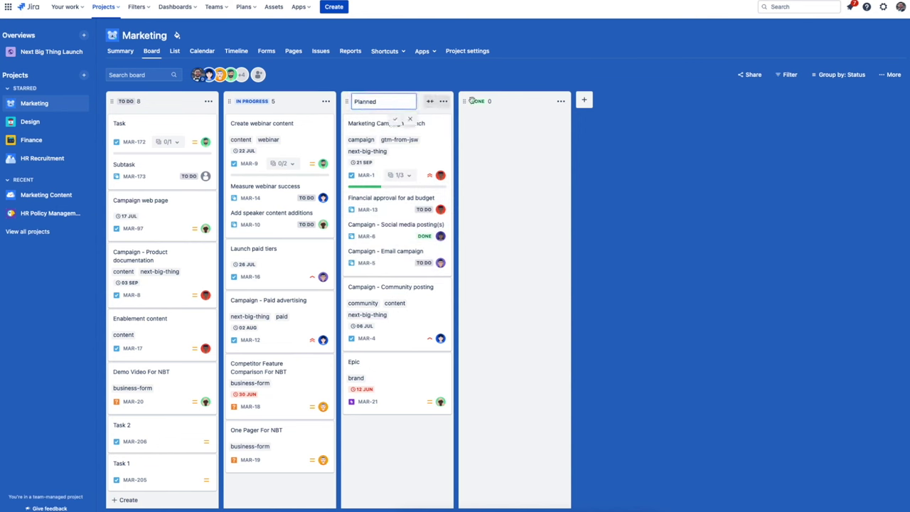
click(499, 101)
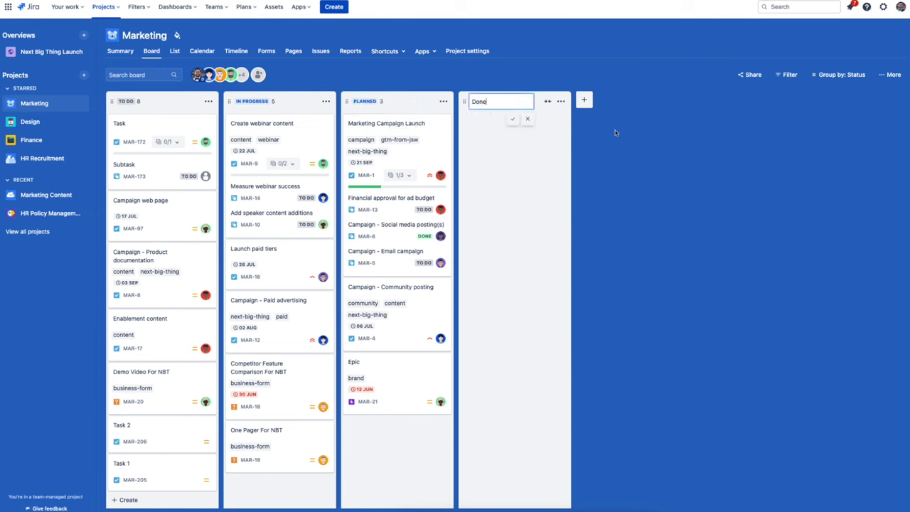
click(643, 147)
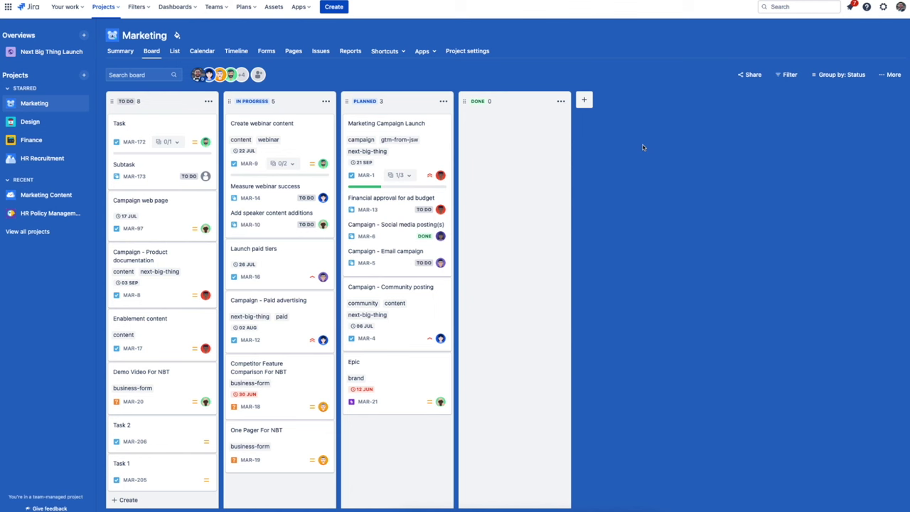
Add an Approval column before Done and try dragging Marketing Campaign Launch into it
click(584, 100)
text(Approval)
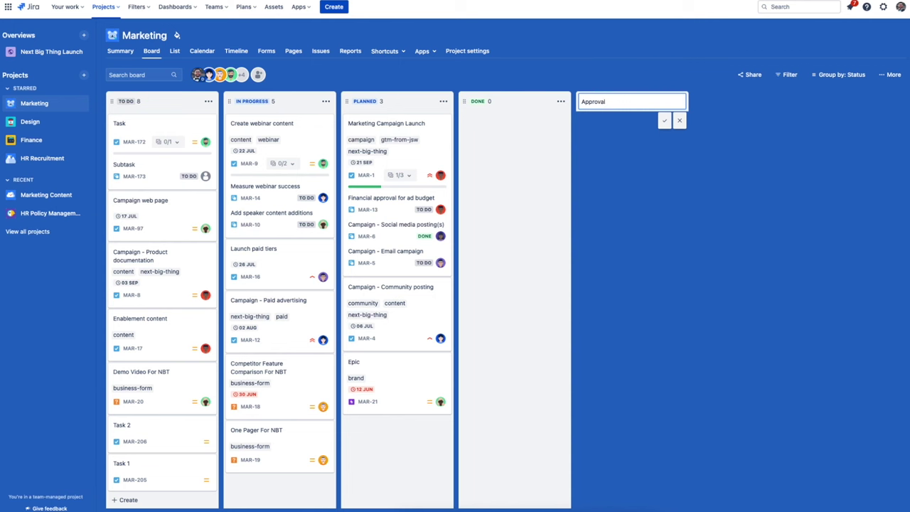
key(Return)
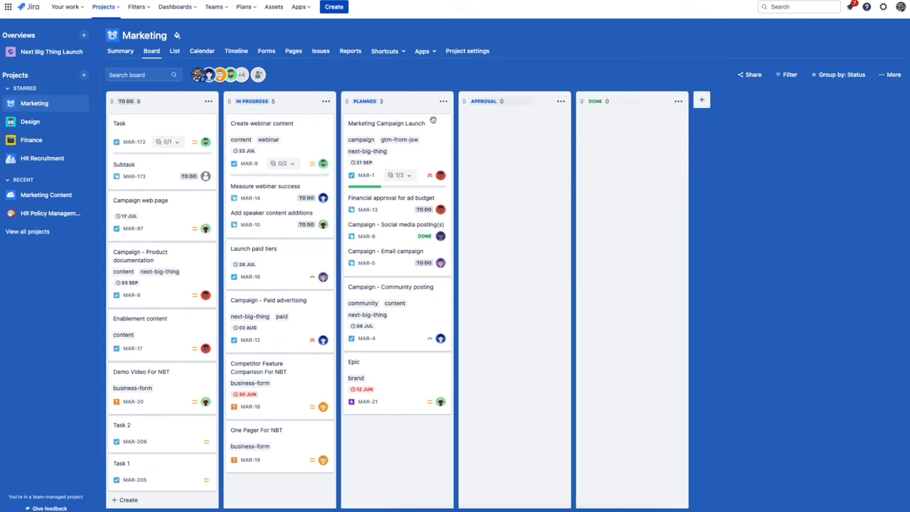
mouse_move(395, 135)
mouse_down()
mouse_move(502, 141)
mouse_move(399, 137)
mouse_up()
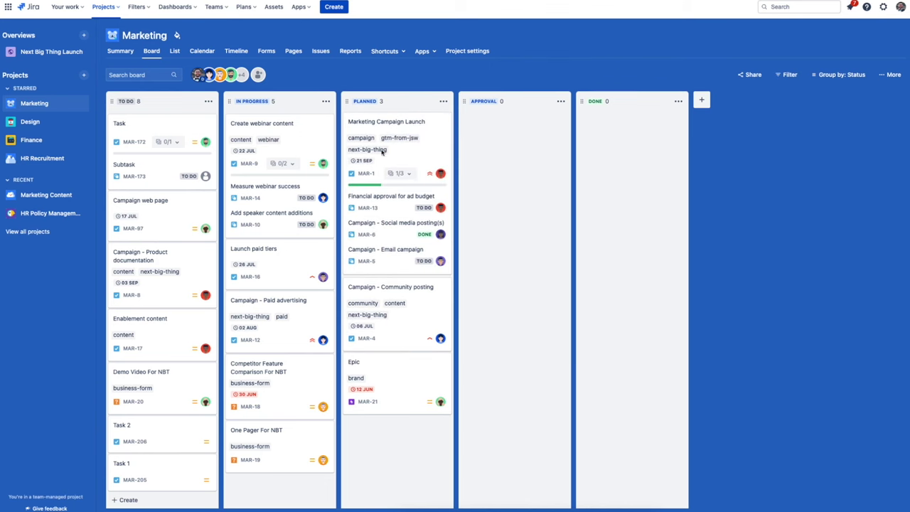
Group the board by Category, expanding and rearranging the Activation, Adoption, Monetization and Uncategorized columns
click(832, 76)
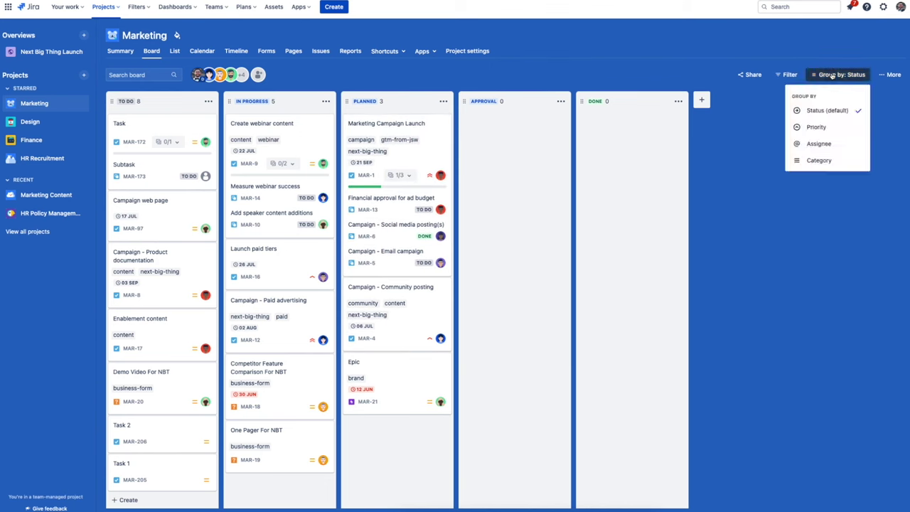
click(827, 159)
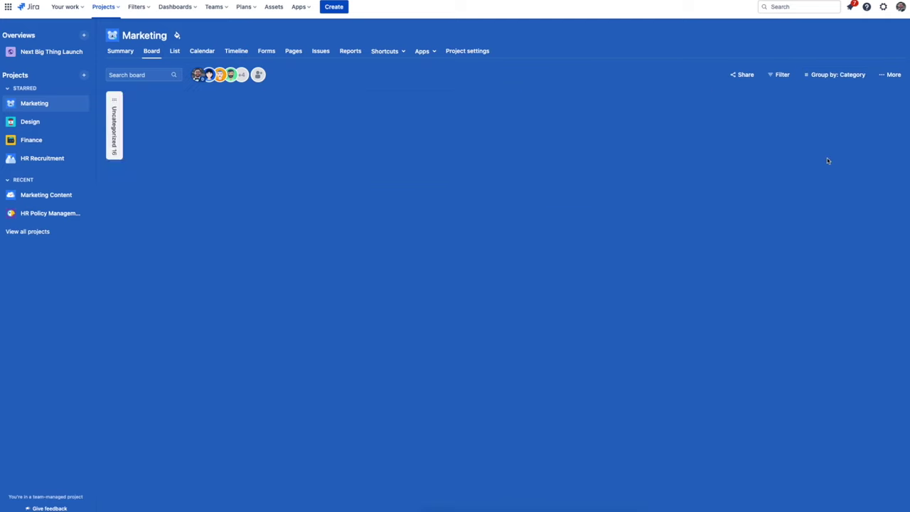
click(468, 146)
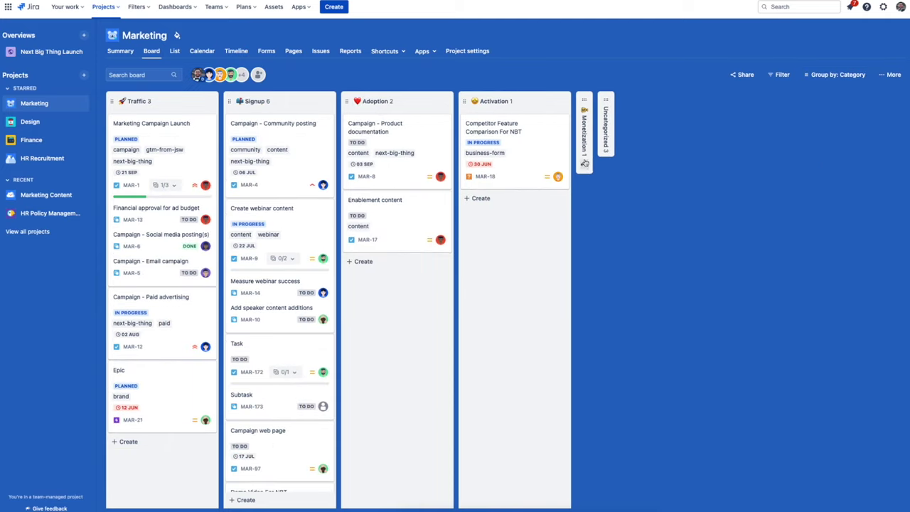
click(585, 163)
click(702, 162)
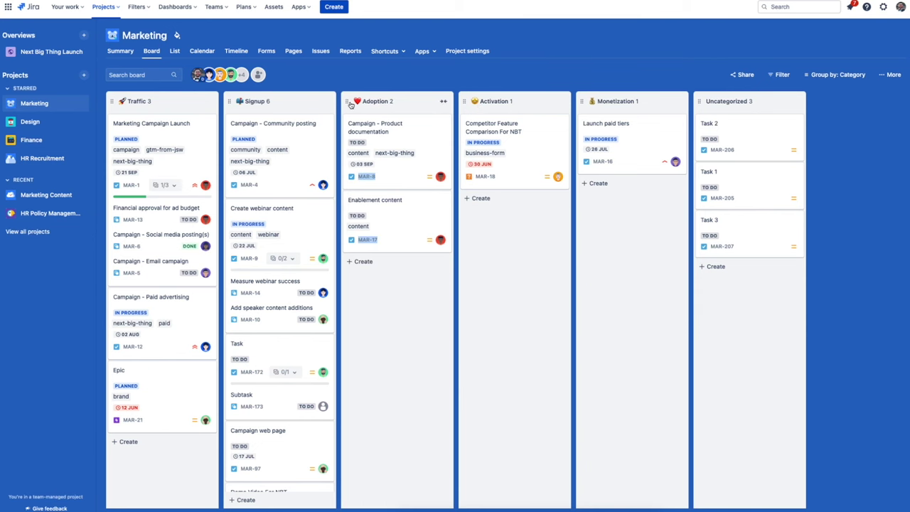
drag(468, 103, 539, 100)
click(561, 101)
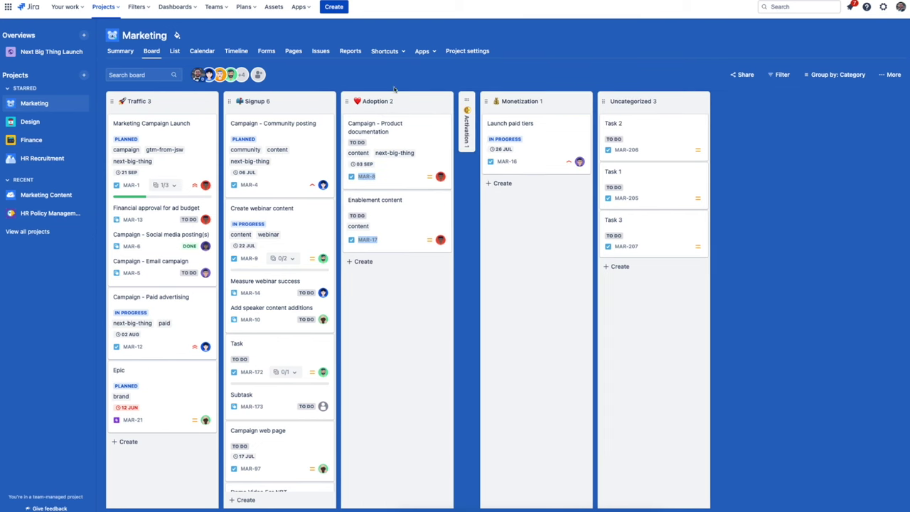
mouse_move(355, 101)
mouse_down()
mouse_move(432, 104)
mouse_move(341, 103)
mouse_up()
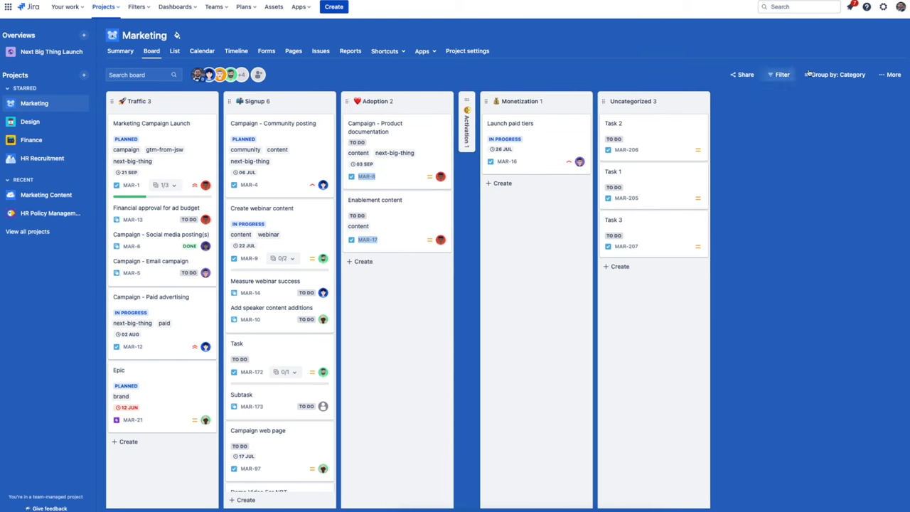
Regroup the board by assignee, reorder one assignee column, collapse two, and view the Timeline
click(839, 74)
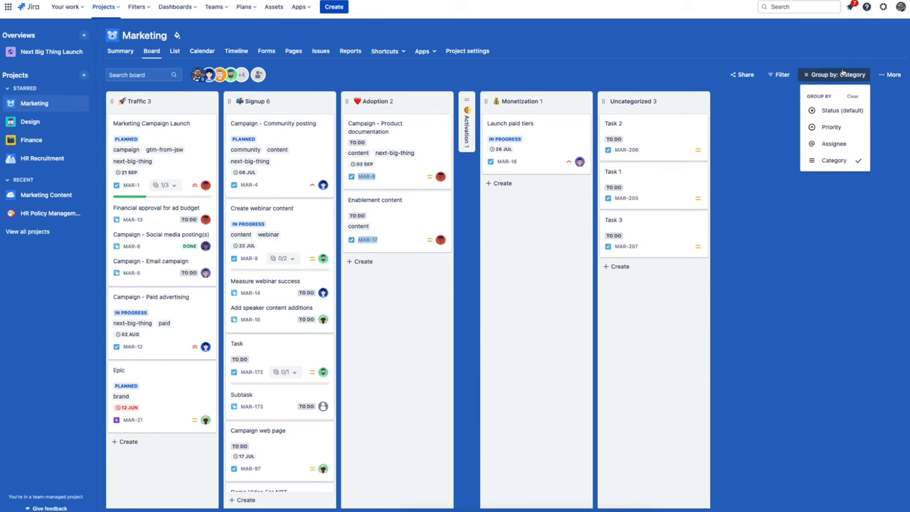
click(834, 128)
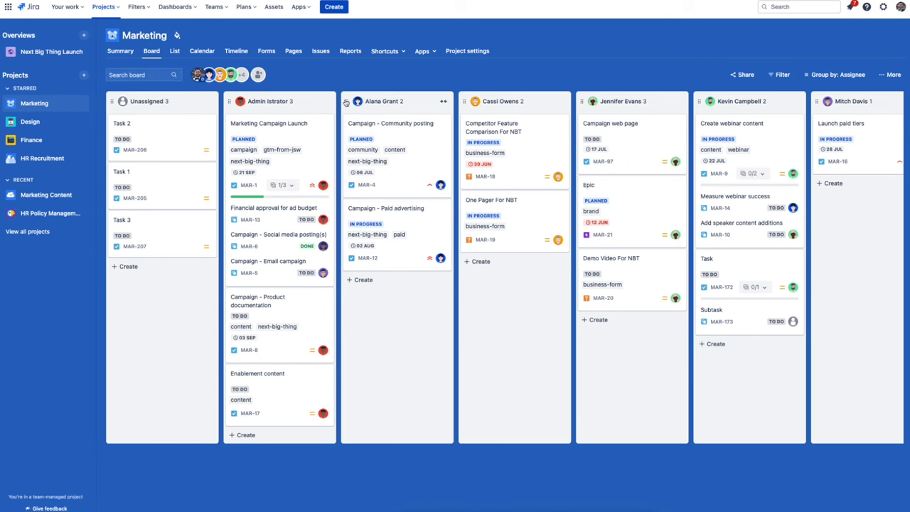
drag(357, 101, 524, 104)
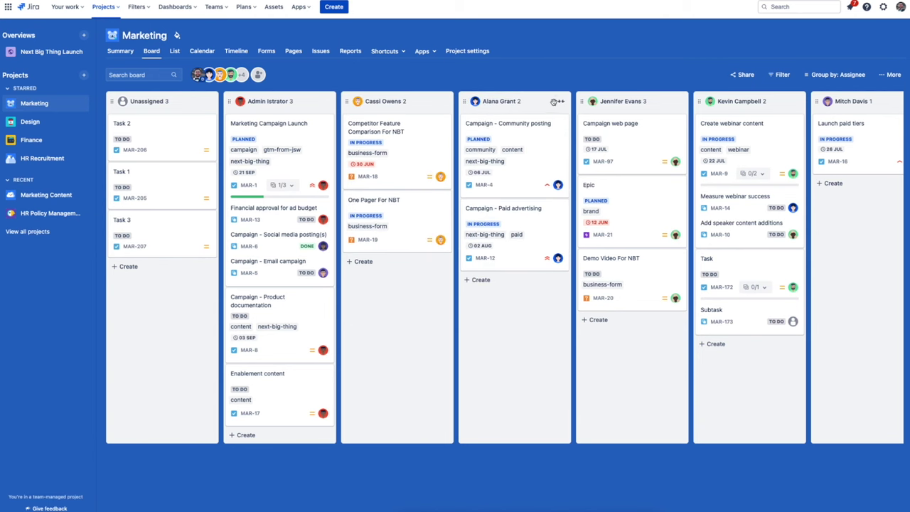
click(554, 102)
click(579, 101)
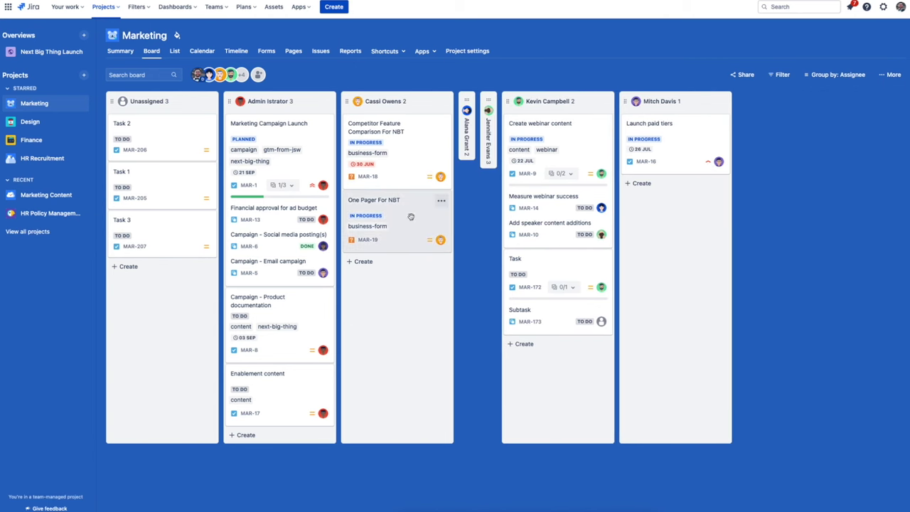
click(235, 52)
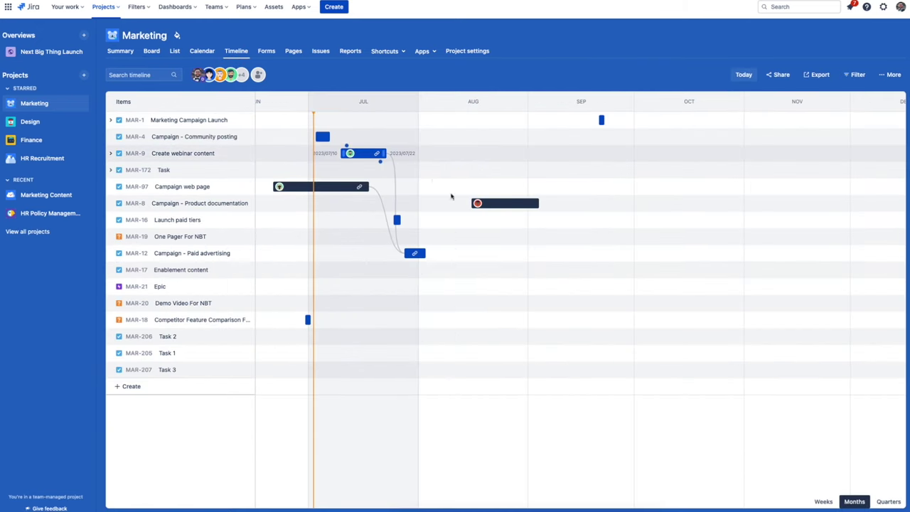
Make Campaign web page (MAR-97) block Campaign - Email campaign (MAR-5), then open MAR-1
click(111, 120)
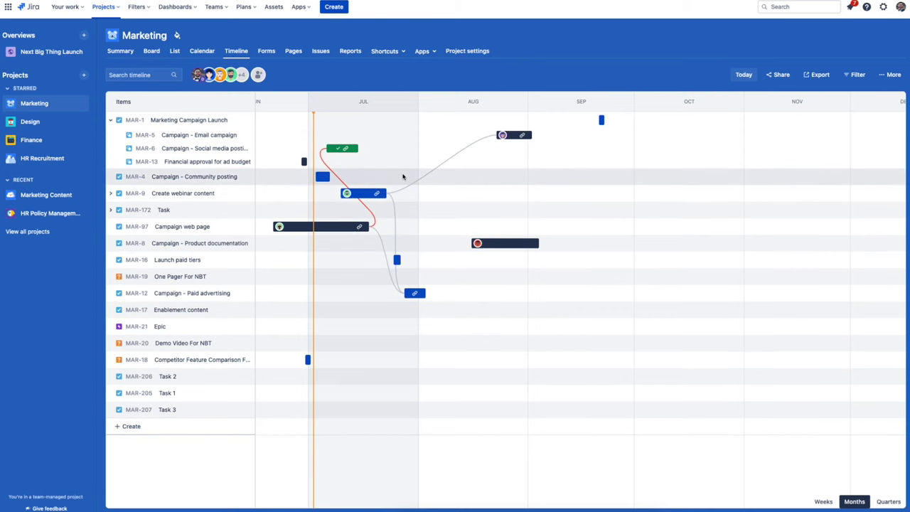
click(383, 250)
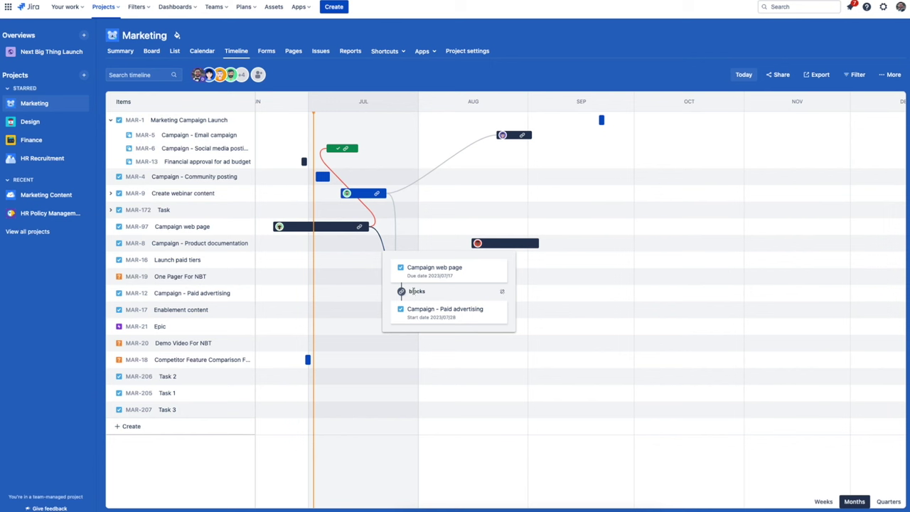
click(432, 73)
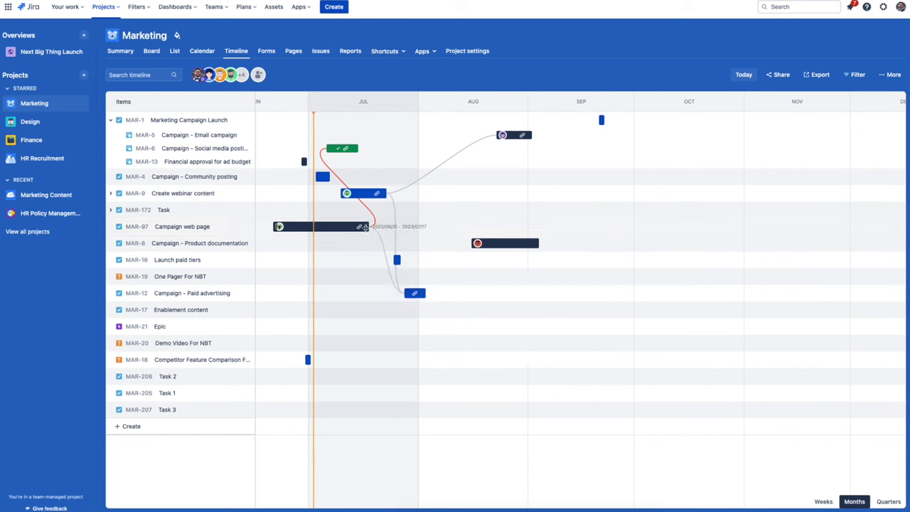
drag(362, 235, 518, 138)
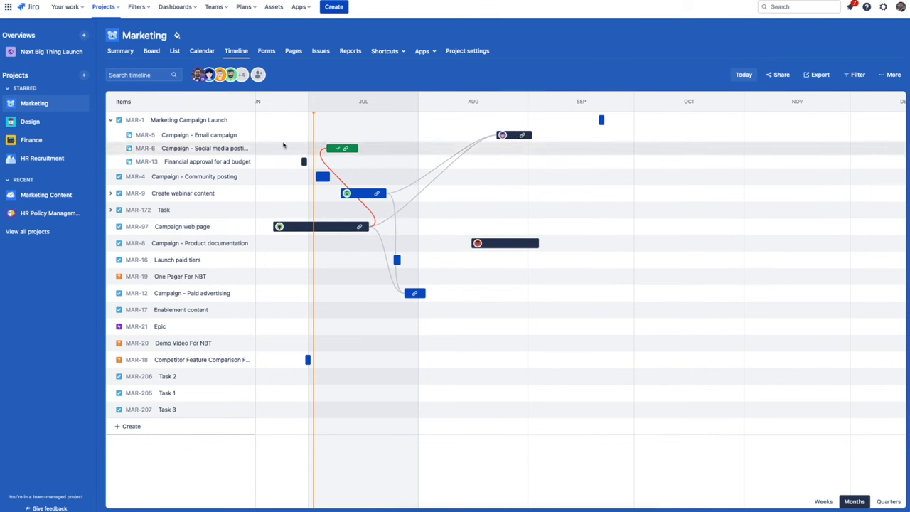
click(133, 121)
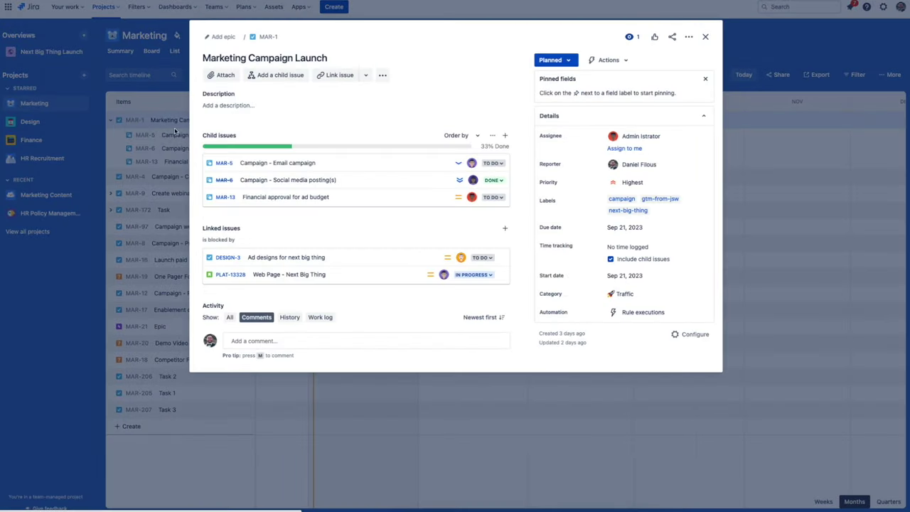
View linked issue PLAT-13328, return to the Marketing timeline, and show the July 2023 calendar
click(241, 276)
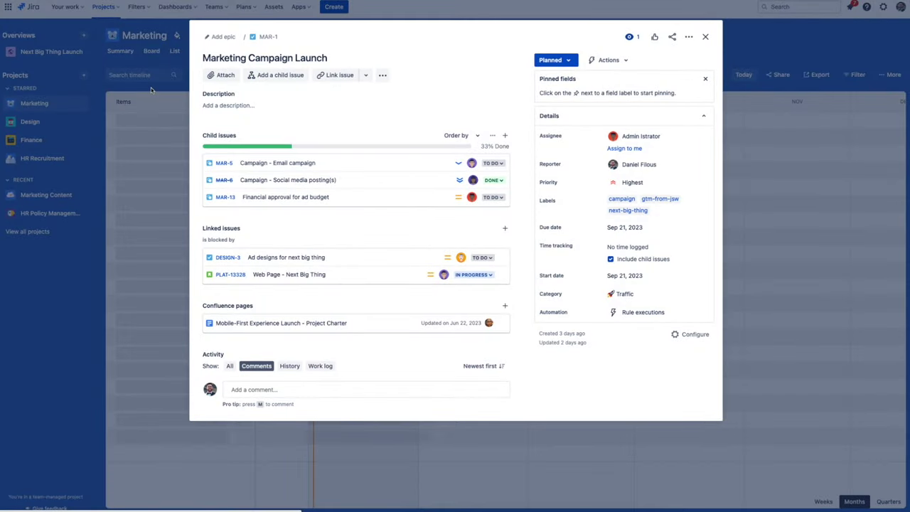
click(151, 88)
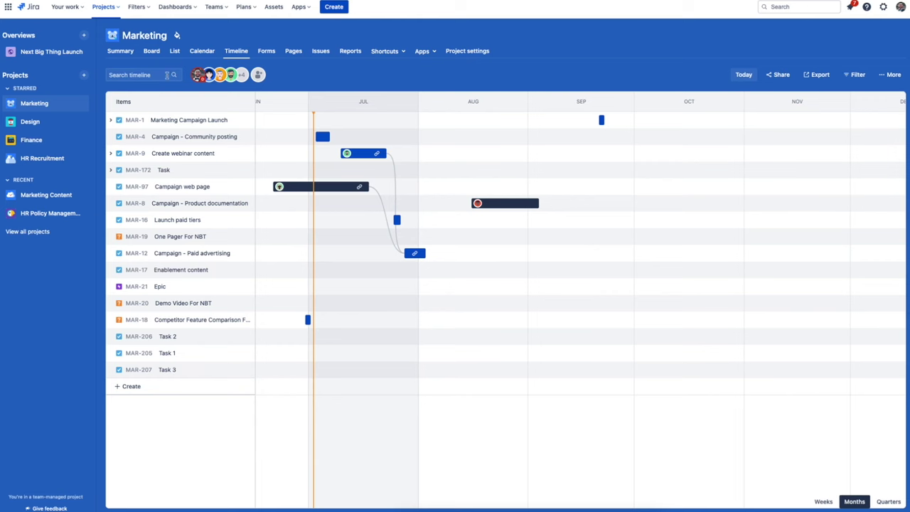
click(195, 52)
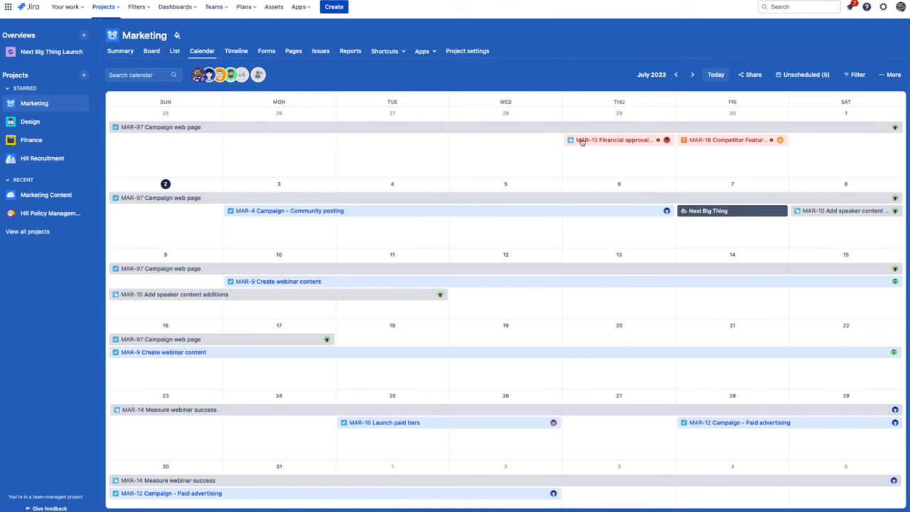
Move MAR-13 to July 13, create Task 5 on June 28, and list the unscheduled items
drag(581, 140, 621, 308)
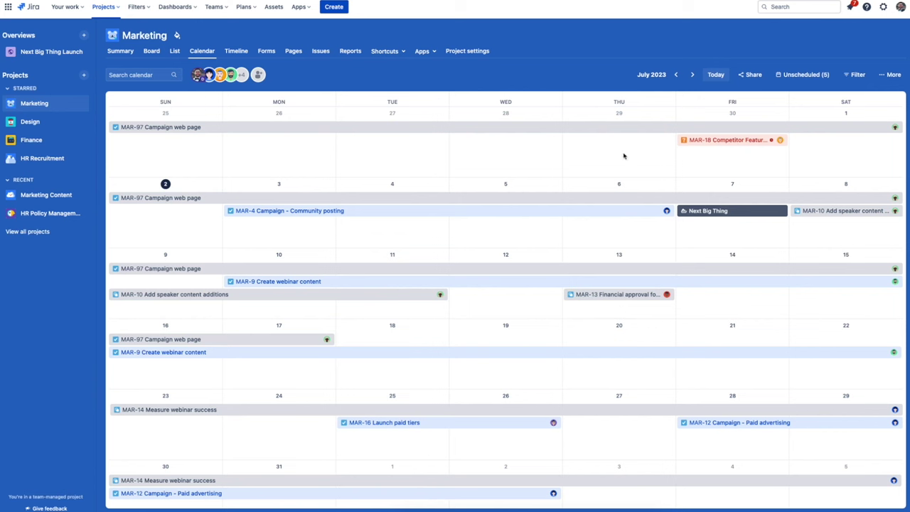
click(537, 156)
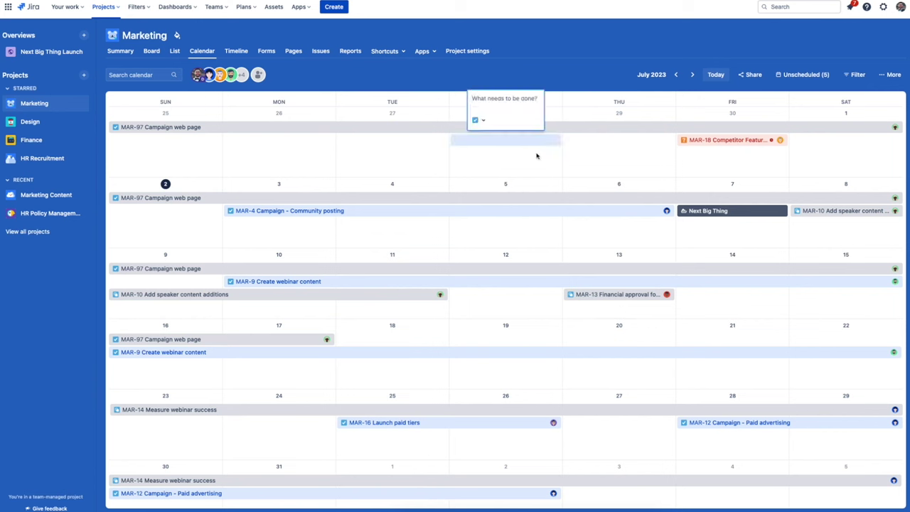
text(Task 5)
key(Return)
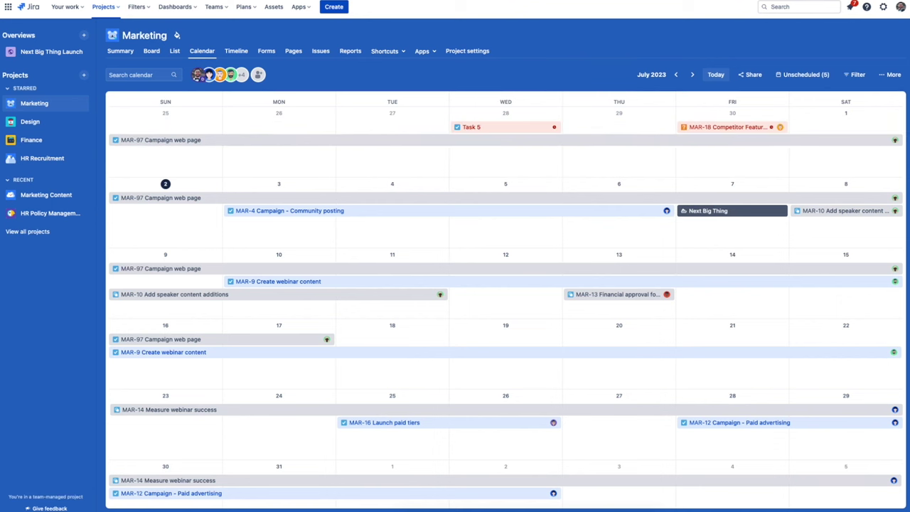
click(805, 73)
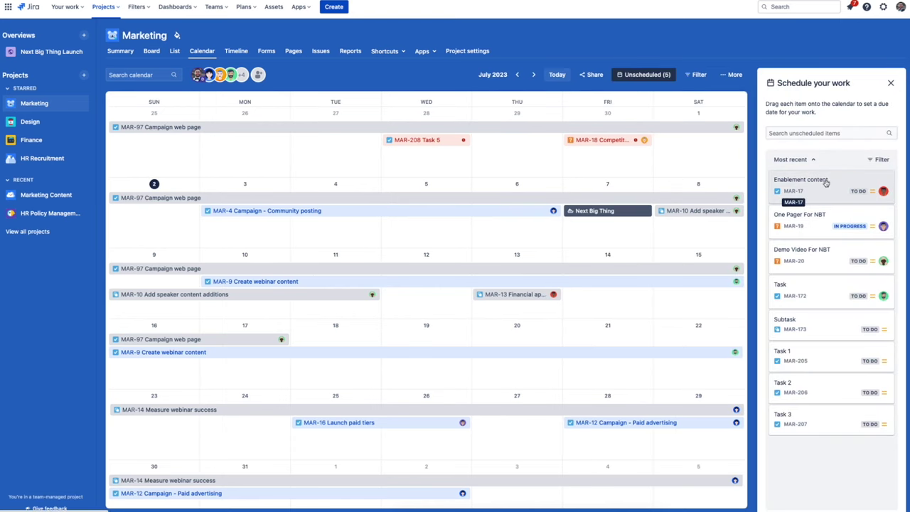
Schedule Enablement content on Friday July 21 and close the Schedule your work panel
drag(811, 181, 601, 329)
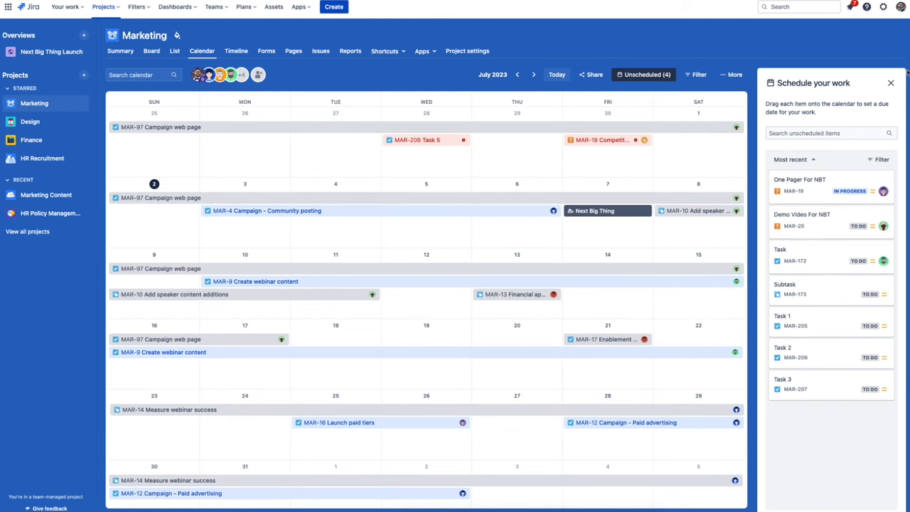
click(893, 86)
mouse_move(732, 211)
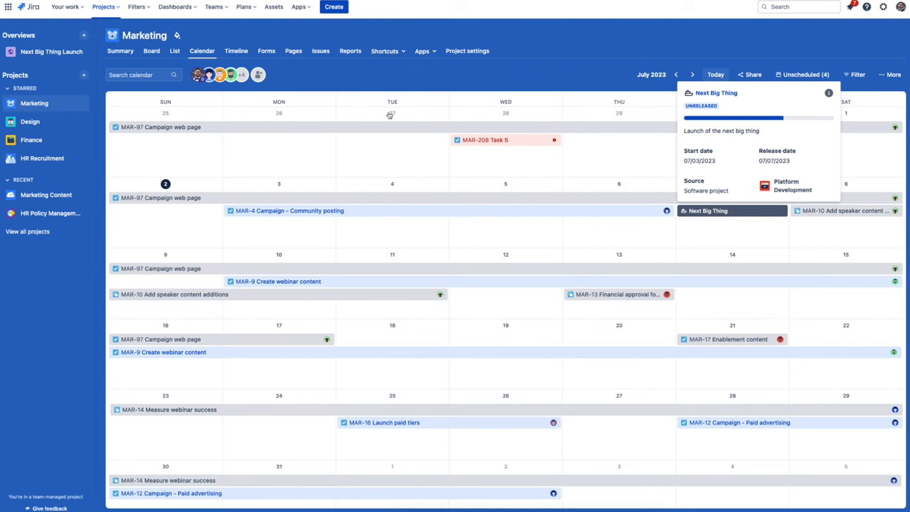
Open the Platform Development board from Projects, then collapse and re-expand the Marketing swimlane
click(108, 8)
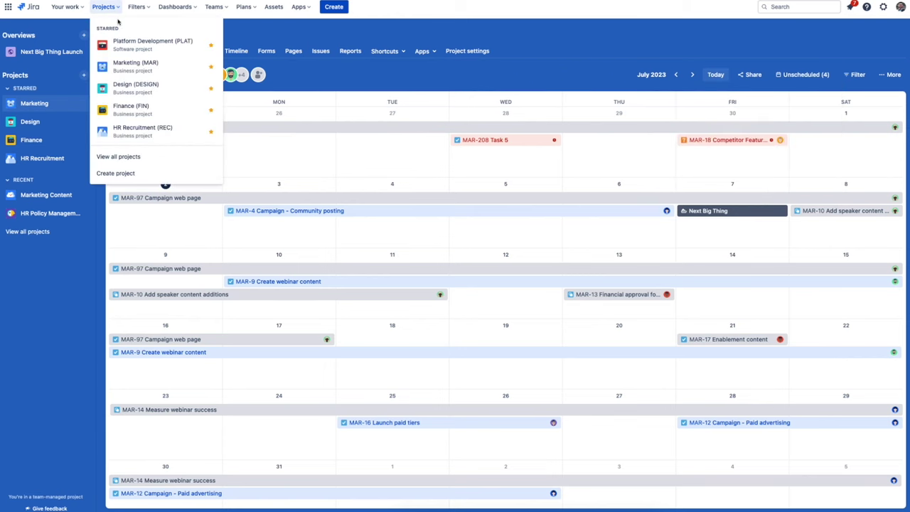
click(128, 41)
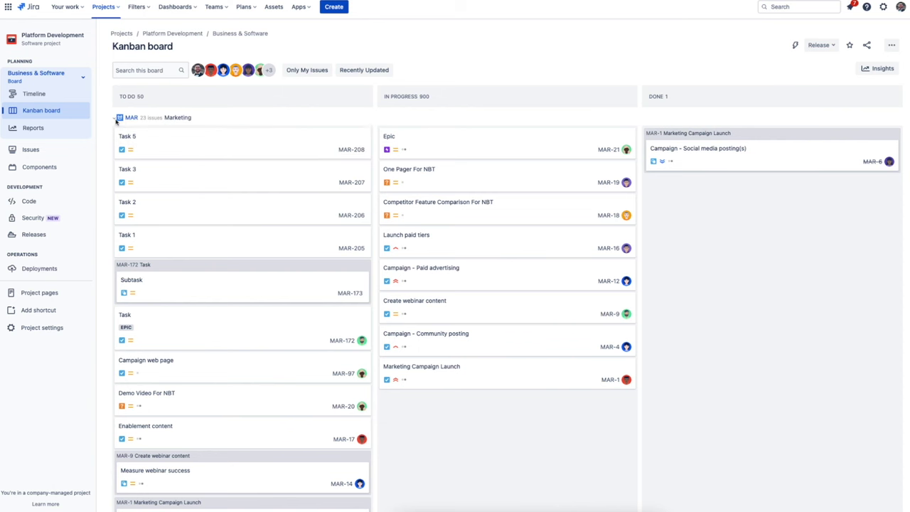
click(115, 119)
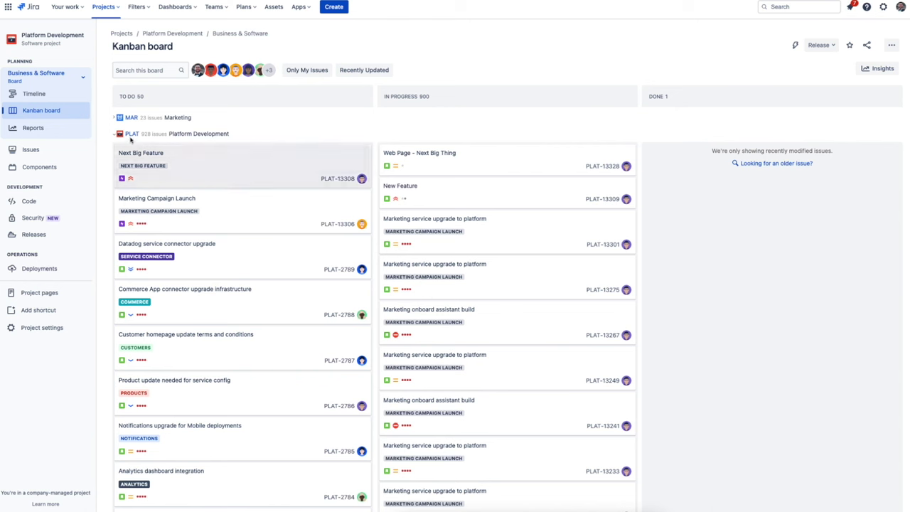
click(112, 118)
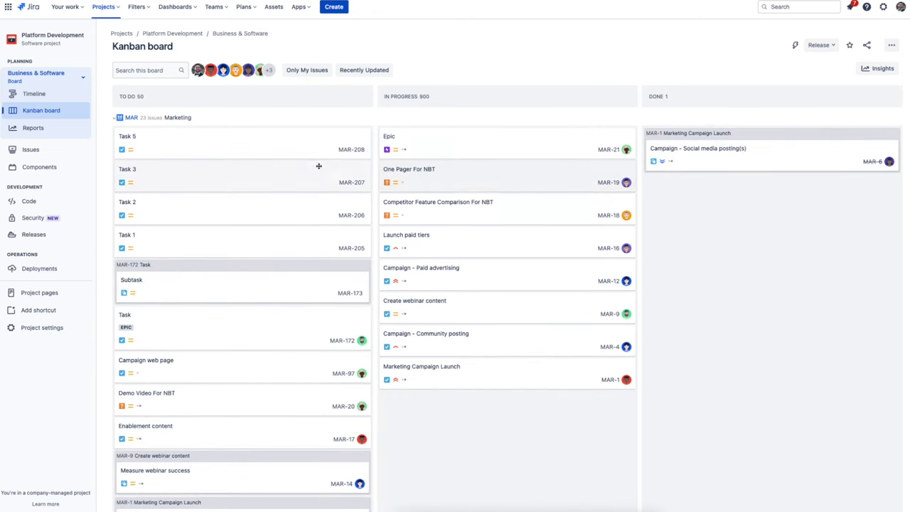
Scroll through the board's Platform Development issues and collapse the Marketing swimlane again
mouse_move(275, 151)
mouse_down()
mouse_move(432, 148)
mouse_move(289, 148)
mouse_up()
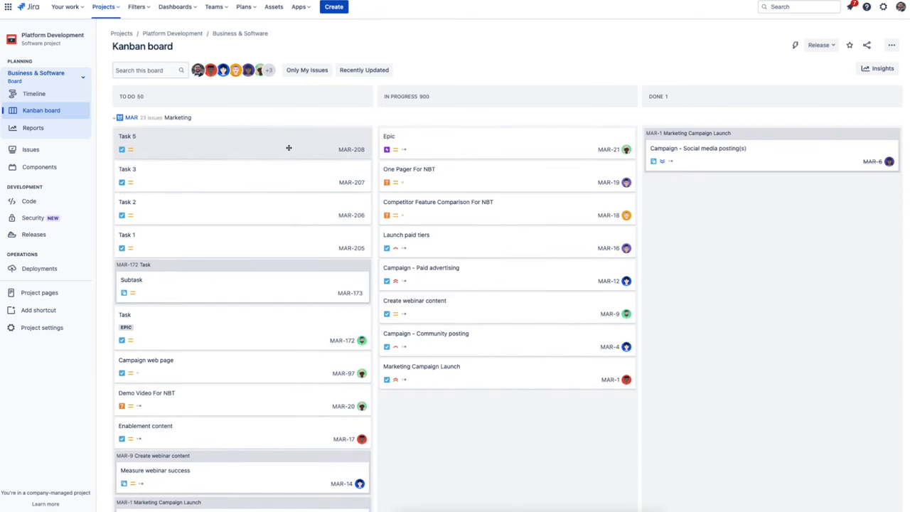
scroll(203, 177, down, 1)
scroll(214, 182, down, 1)
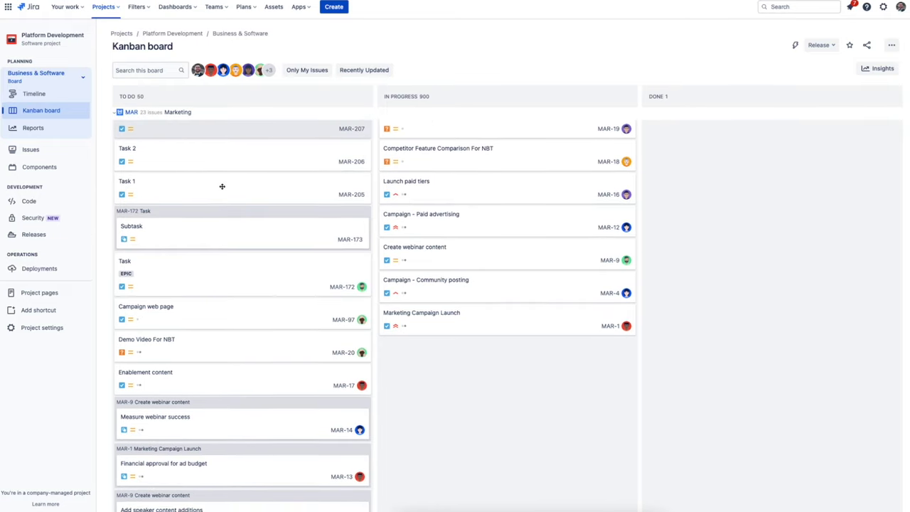
scroll(222, 187, down, 2)
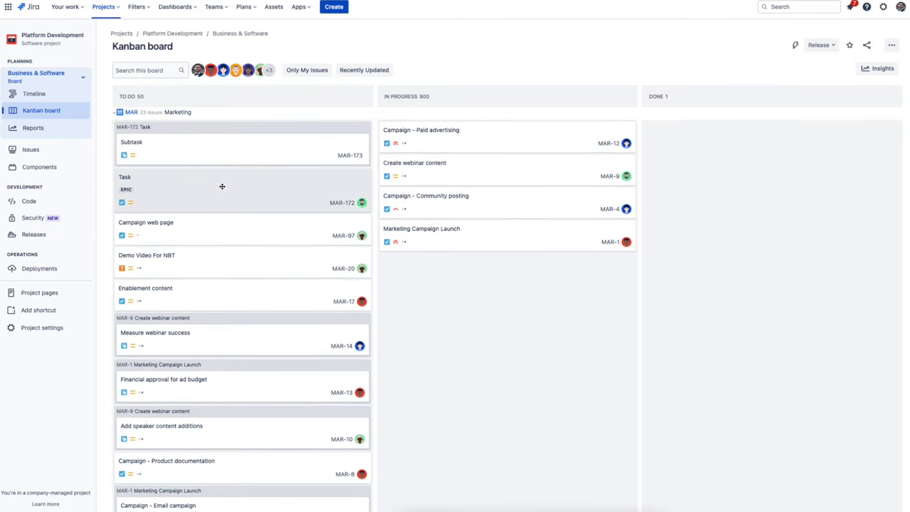
scroll(222, 186, down, 2)
scroll(222, 187, down, 1)
scroll(222, 186, up, 5)
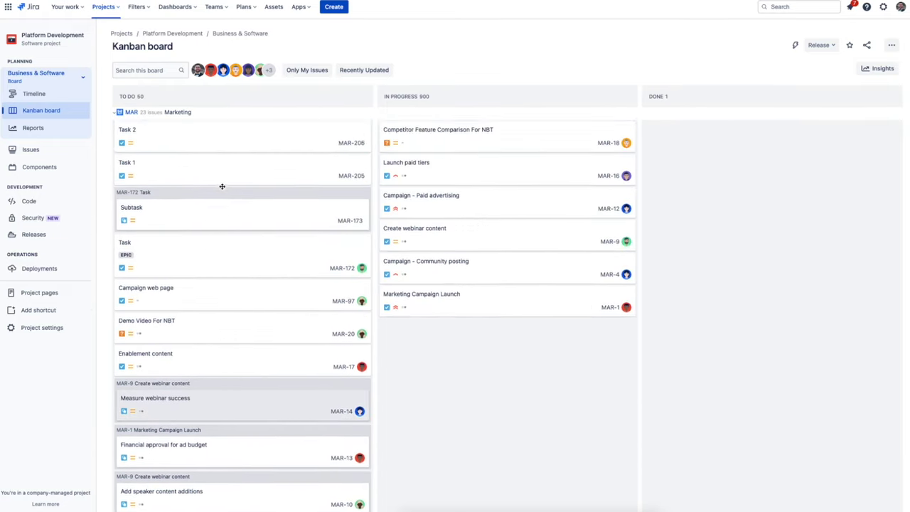
scroll(222, 186, up, 2)
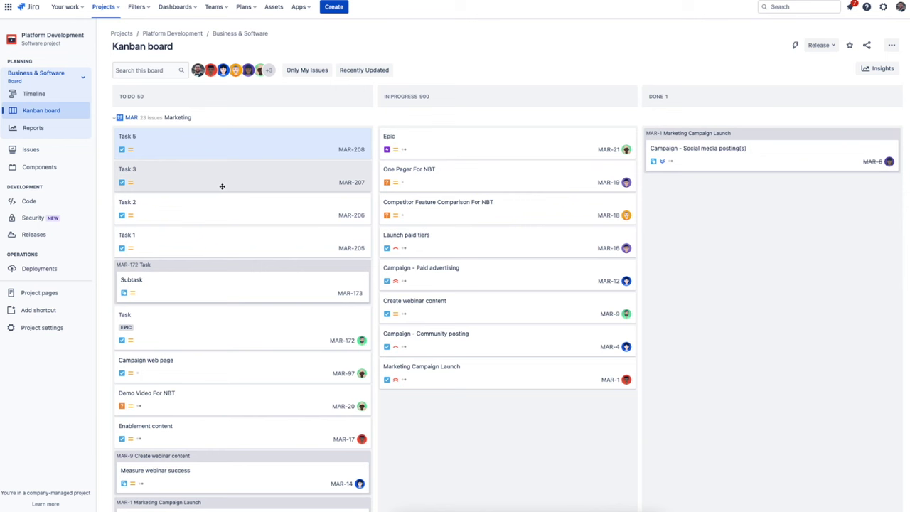
click(114, 119)
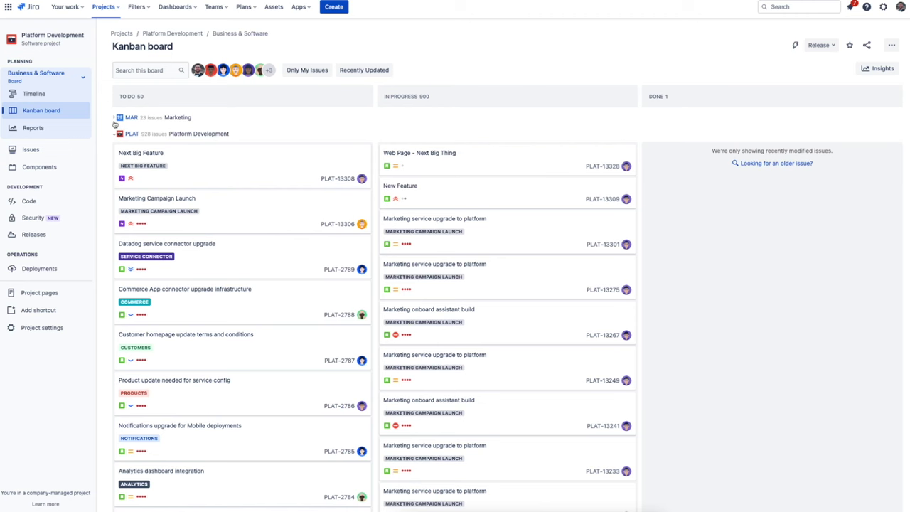
Move the Next Big Feature issue in the Next Big Thing release to In Progress
click(34, 234)
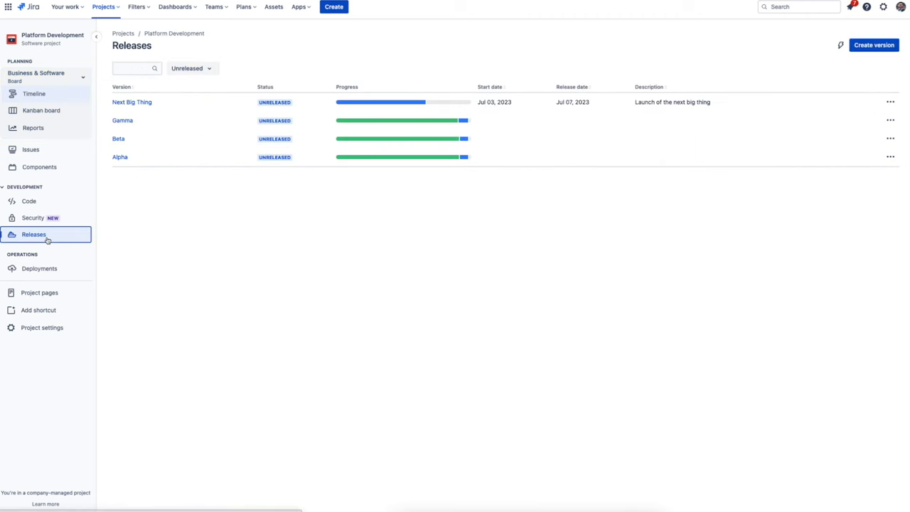
click(126, 102)
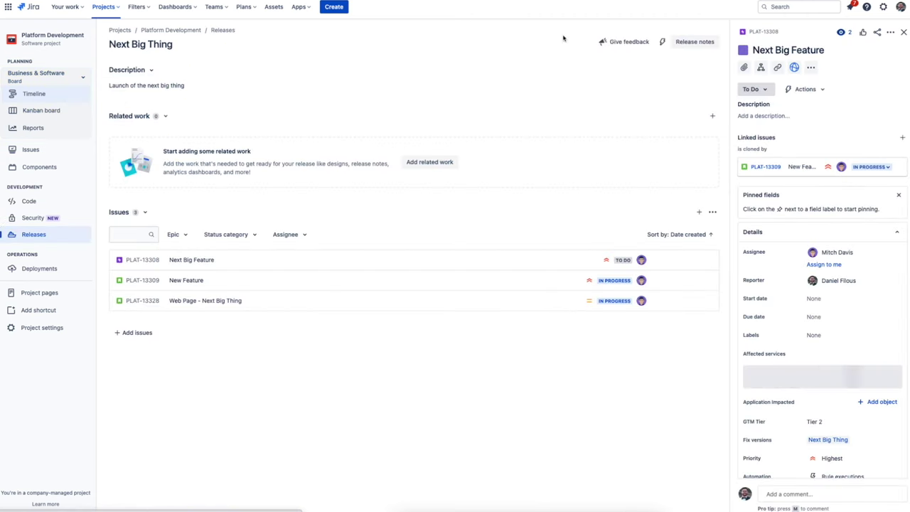
click(759, 95)
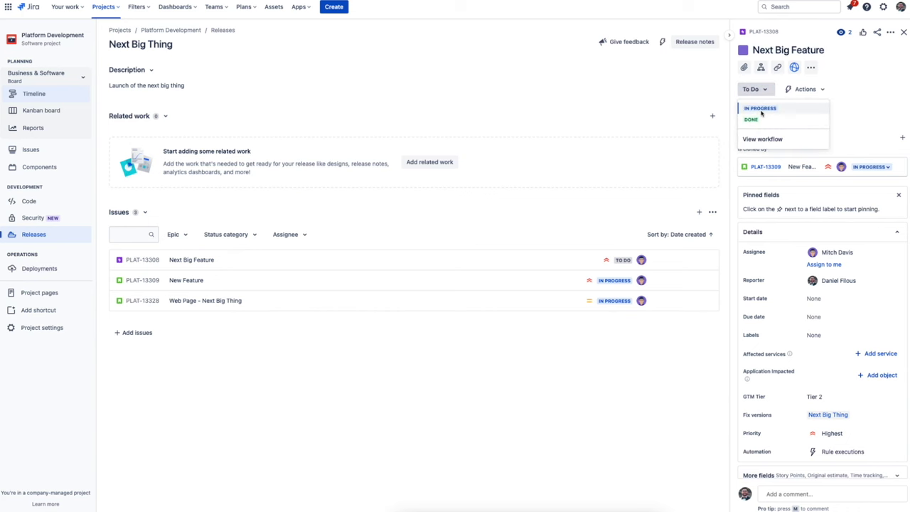
click(760, 108)
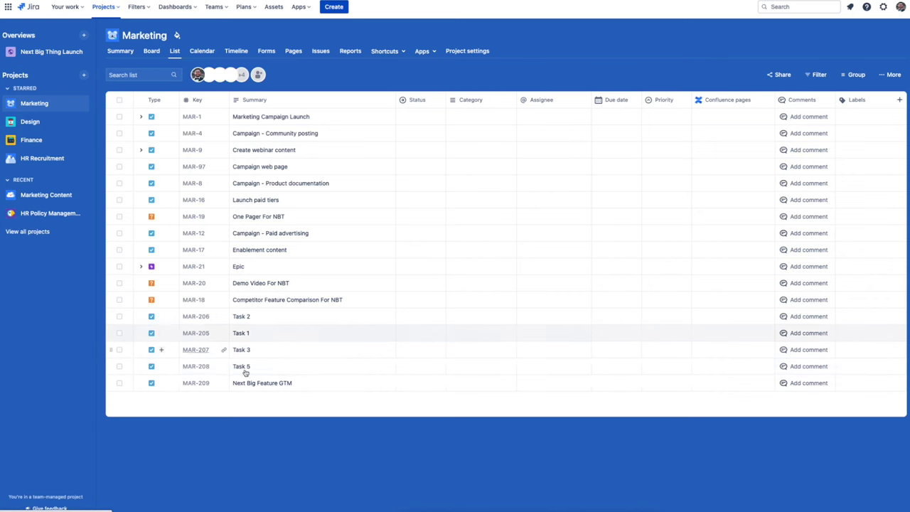
Expand MAR-209 to reveal child tasks MAR-210 to MAR-214, and bring up the Shortcuts menu
click(140, 382)
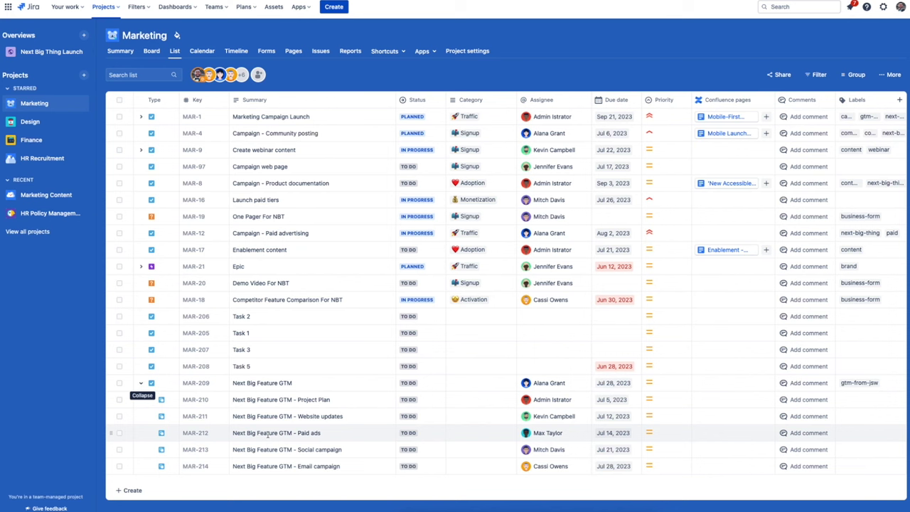
click(393, 53)
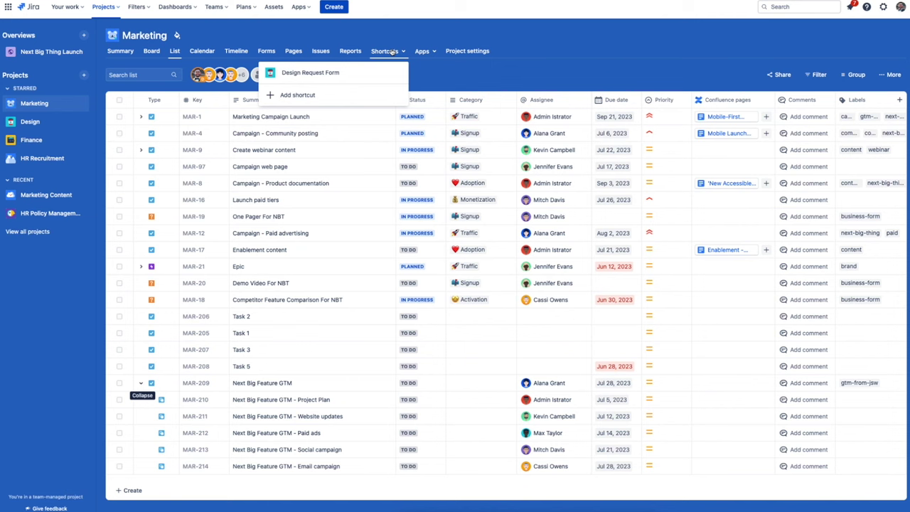
Begin a Design Request Form with summary 'Paid ad designs', then go to Marketing's forms
click(309, 73)
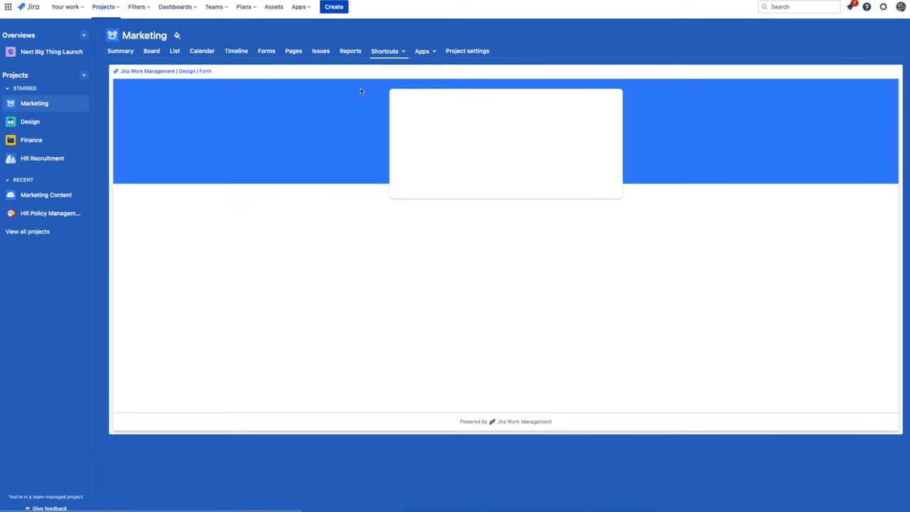
click(444, 185)
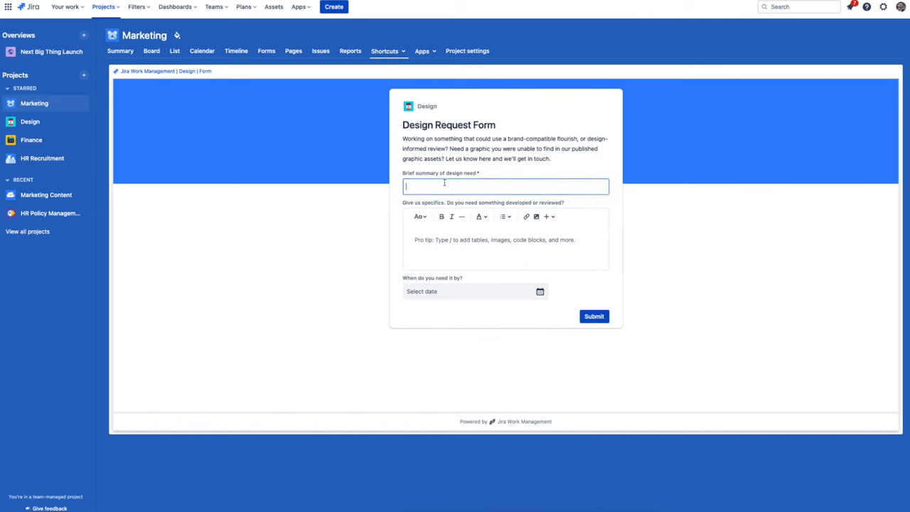
text(Paid ad designs)
click(265, 52)
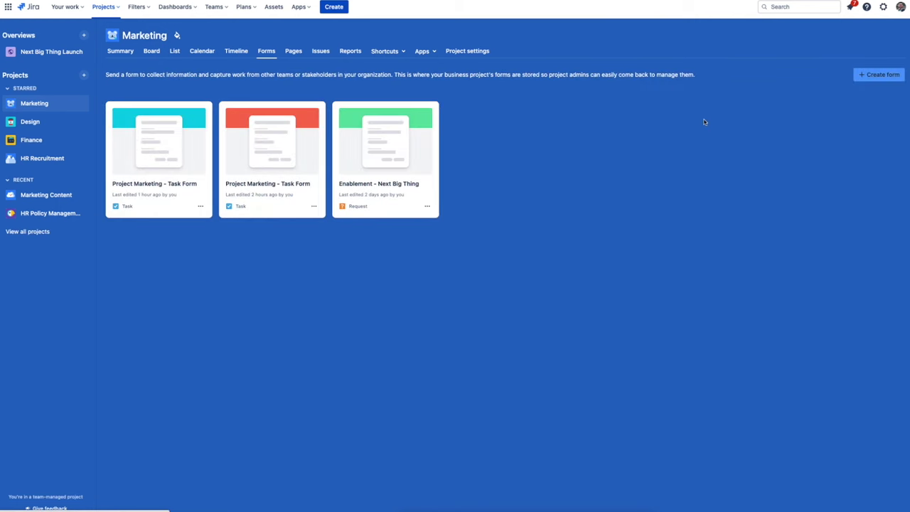
Build a new Task form with Due date and Labels fields, placing Labels above Description
click(886, 75)
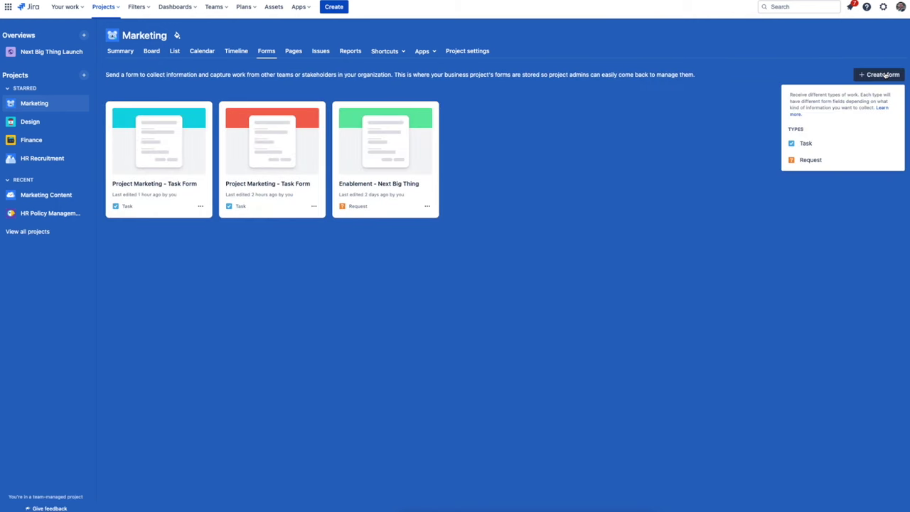
click(828, 145)
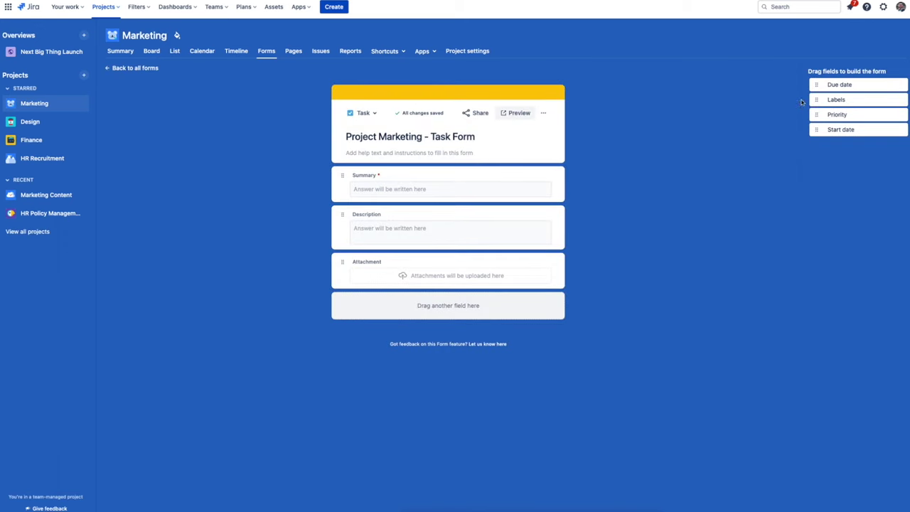
drag(816, 85, 413, 219)
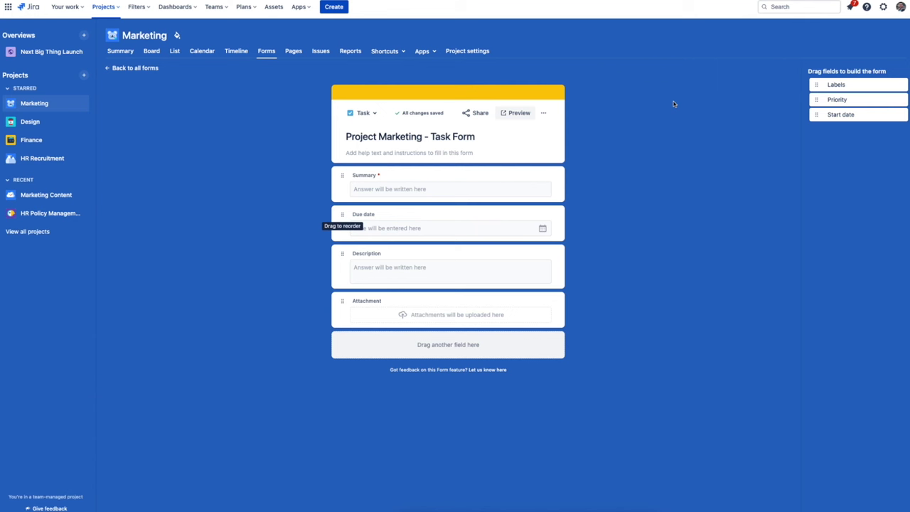
drag(817, 85, 313, 267)
click(366, 254)
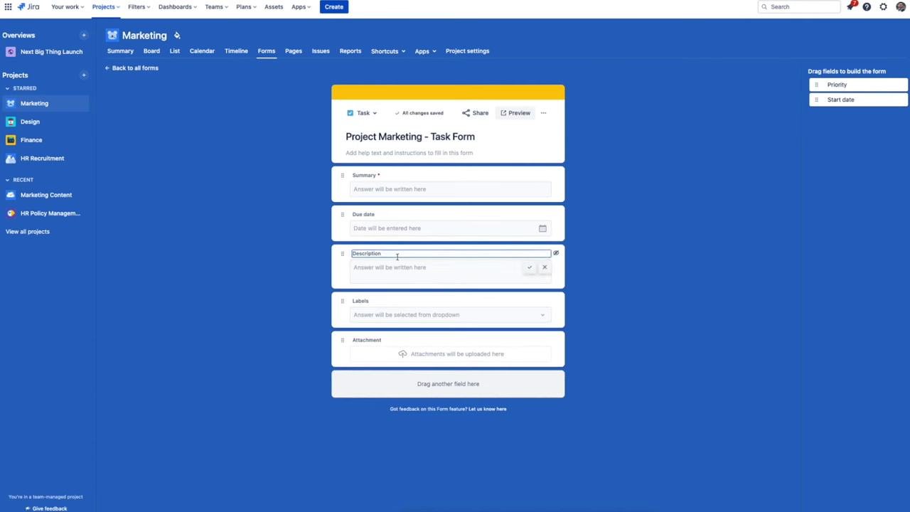
click(588, 253)
mouse_move(448, 310)
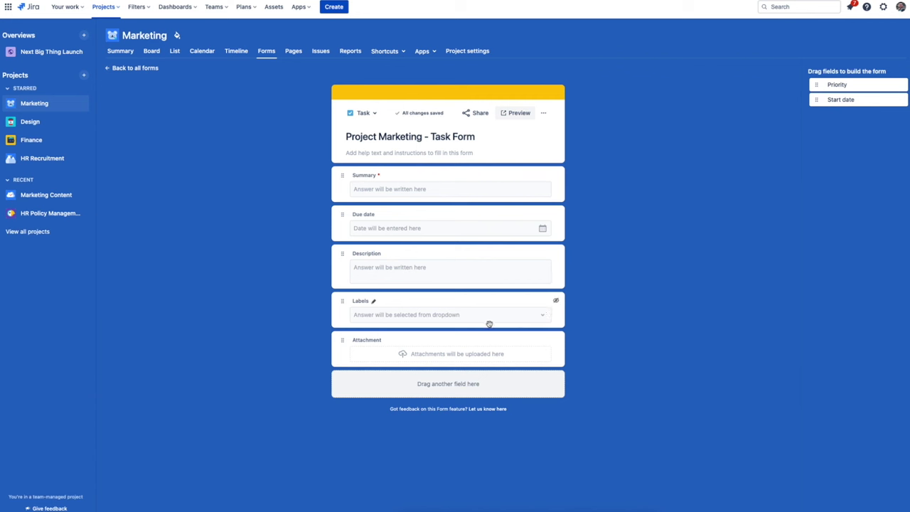
drag(342, 302, 342, 254)
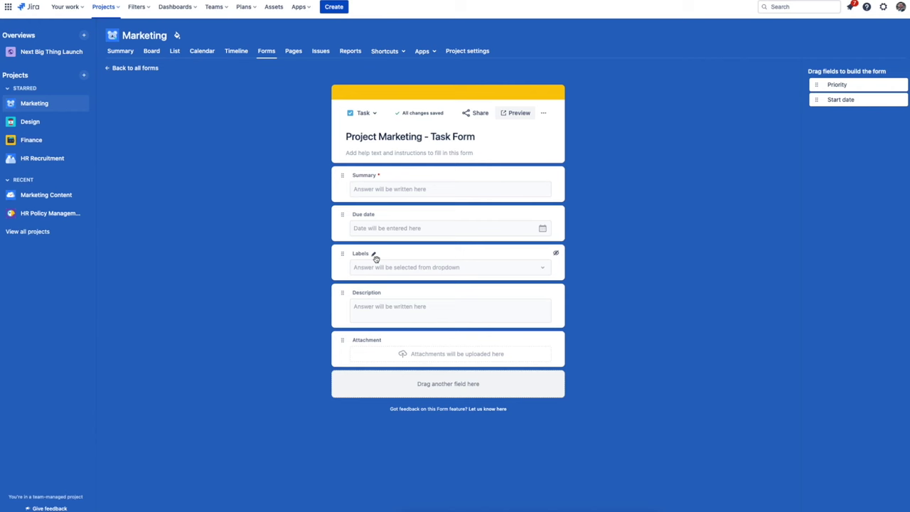
click(51, 126)
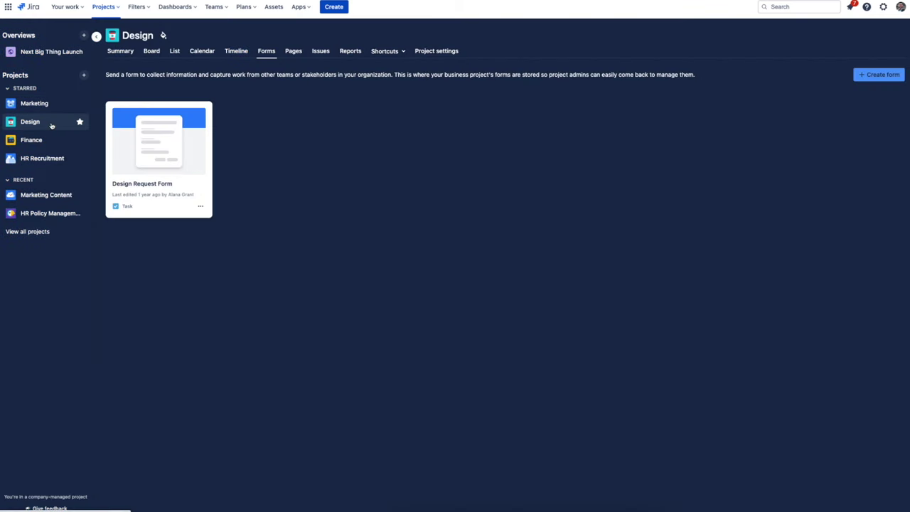
Open DESIGN-3 'Ad designs for next big thing' from the Design project's list view
click(174, 51)
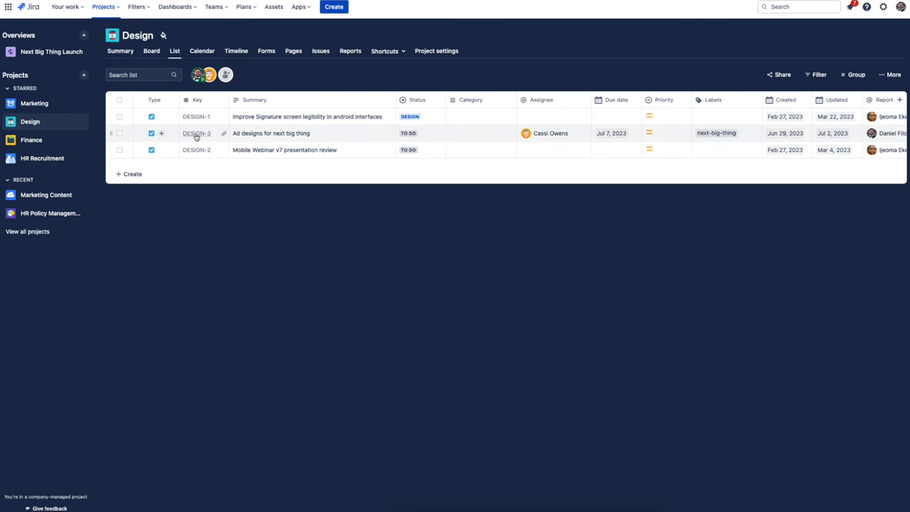
click(197, 134)
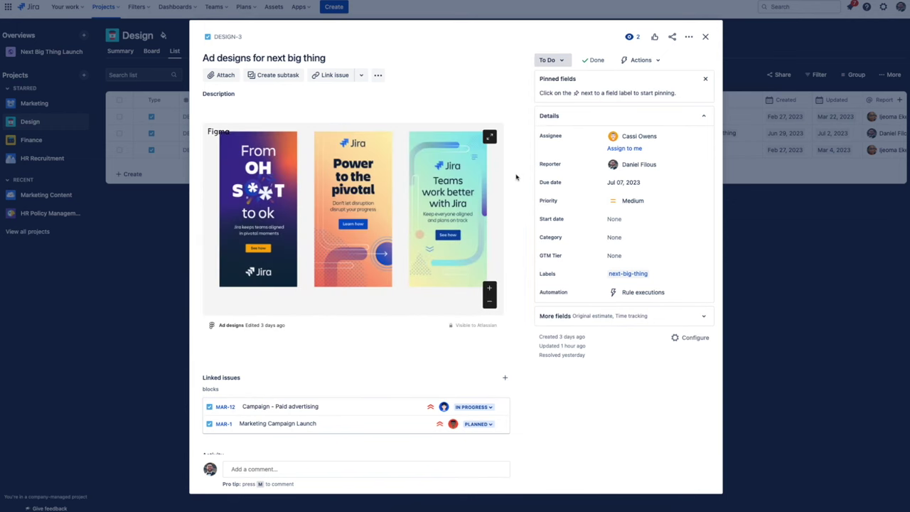
scroll(397, 374, down, 1)
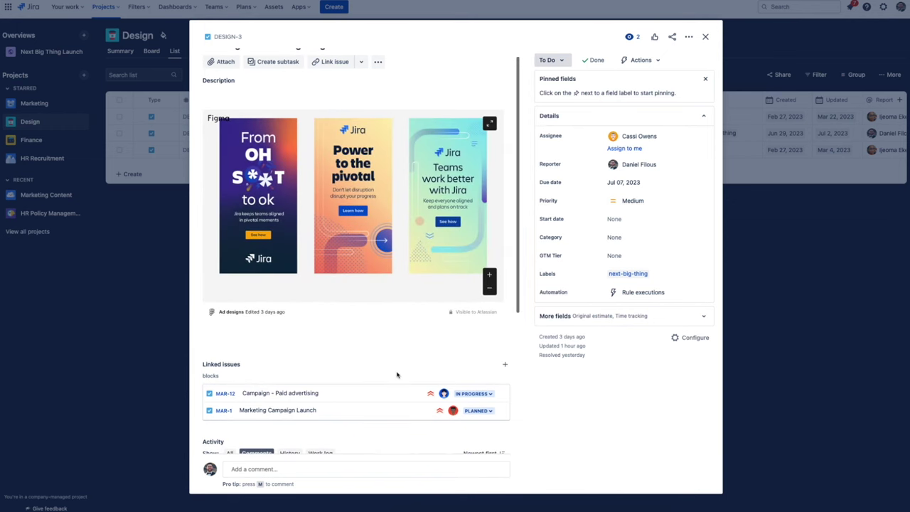
scroll(397, 375, down, 2)
scroll(397, 375, down, 3)
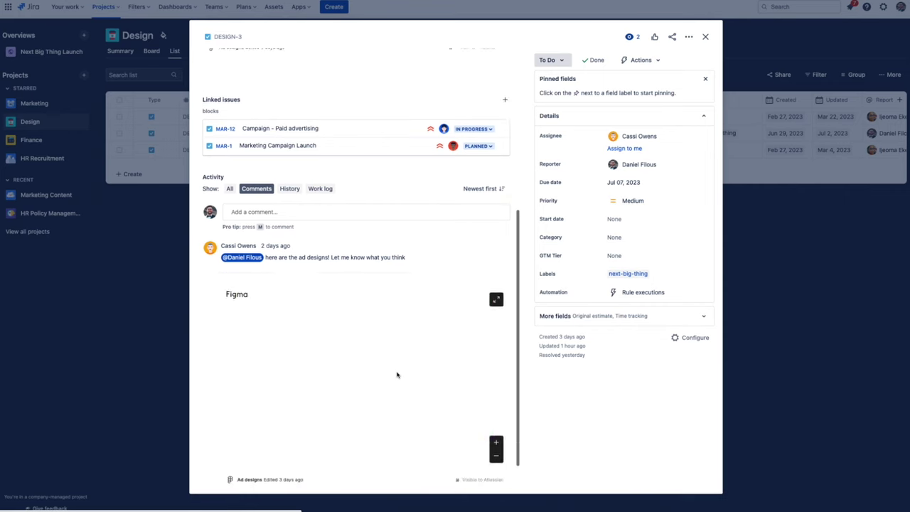
scroll(417, 390, up, 3)
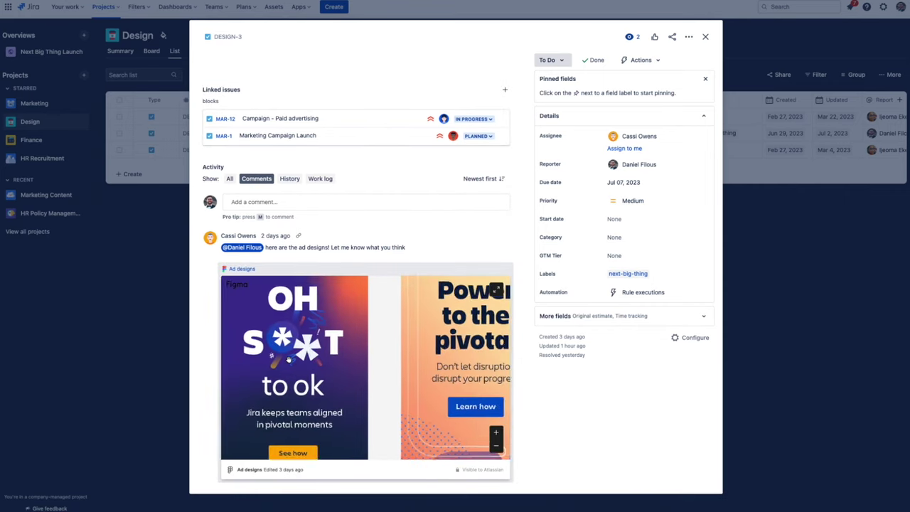
scroll(320, 398, down, 2)
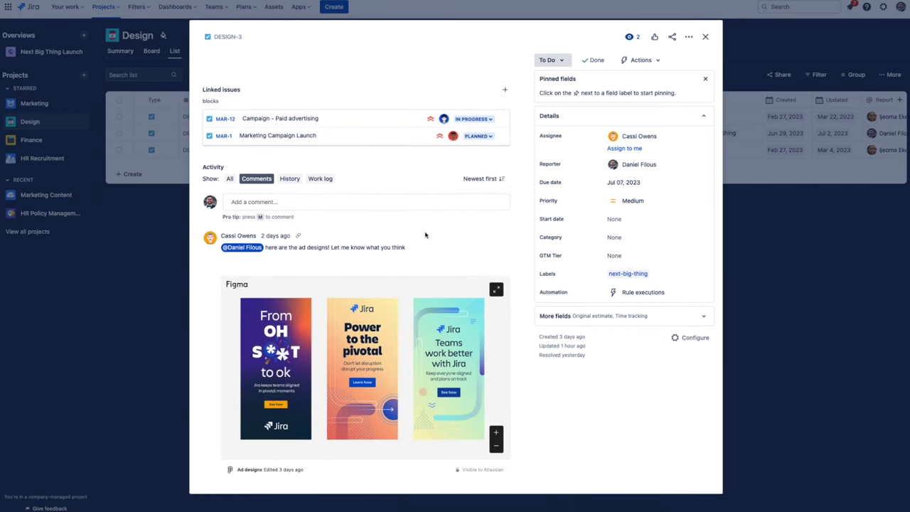
Post a 'thanks!' comment mentioning the assignee, then return to Marketing's list
click(407, 218)
text(@cass)
key(Down)
key(Return)
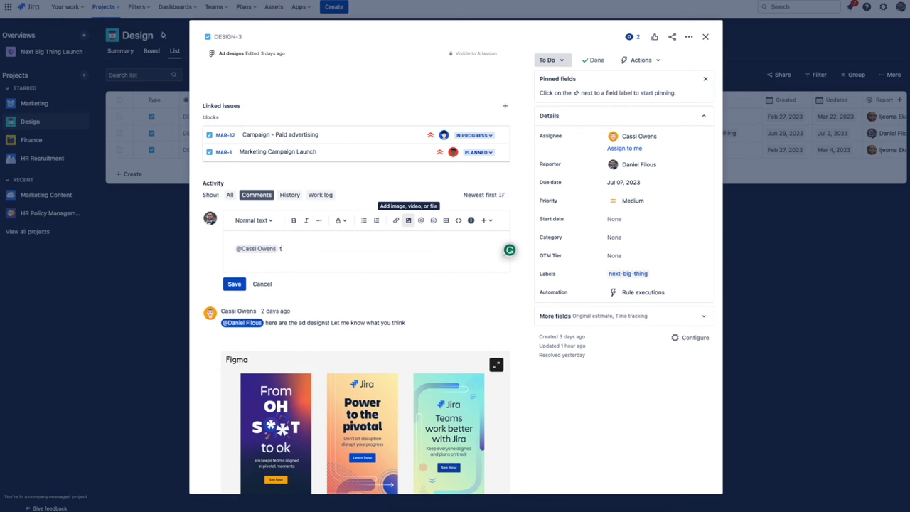
text(thanks!)
key(ctrl+Return)
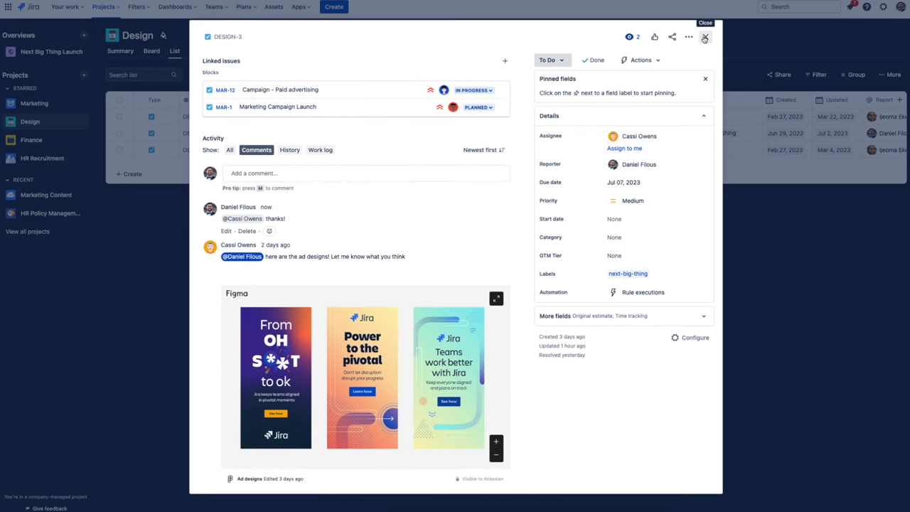
click(706, 36)
click(35, 103)
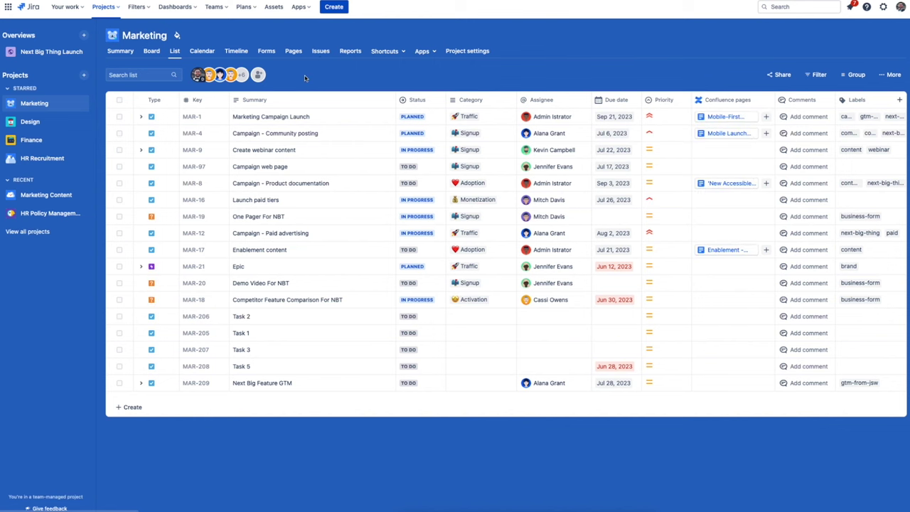
Open Enablement - Next Big Thing Launch under Marketing Team Overview in the project's Pages
click(294, 51)
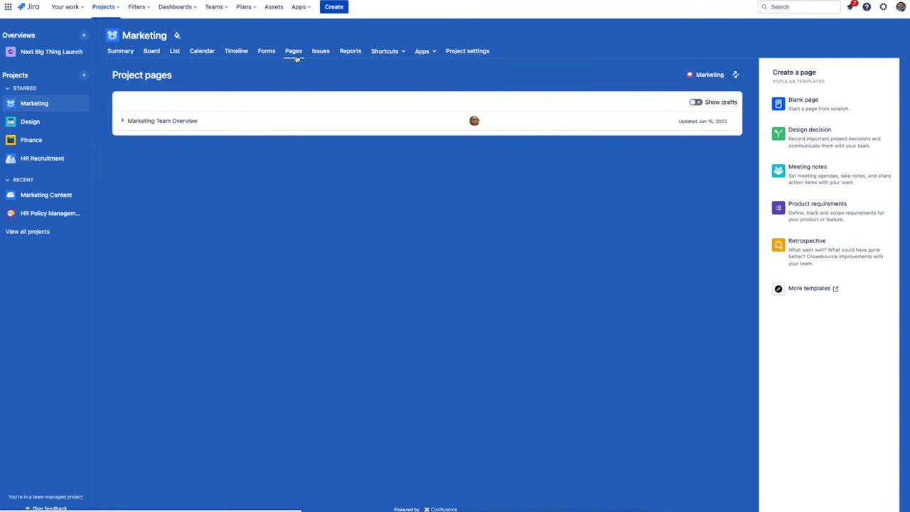
click(122, 122)
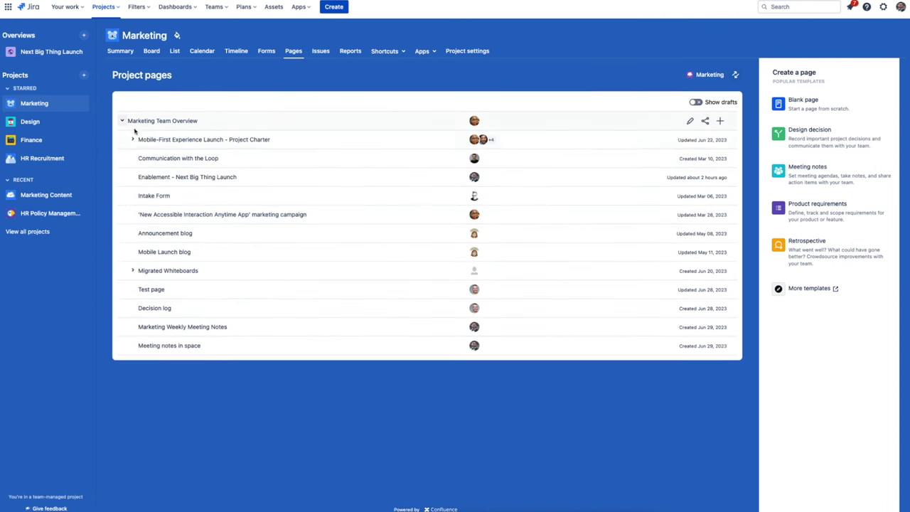
click(162, 179)
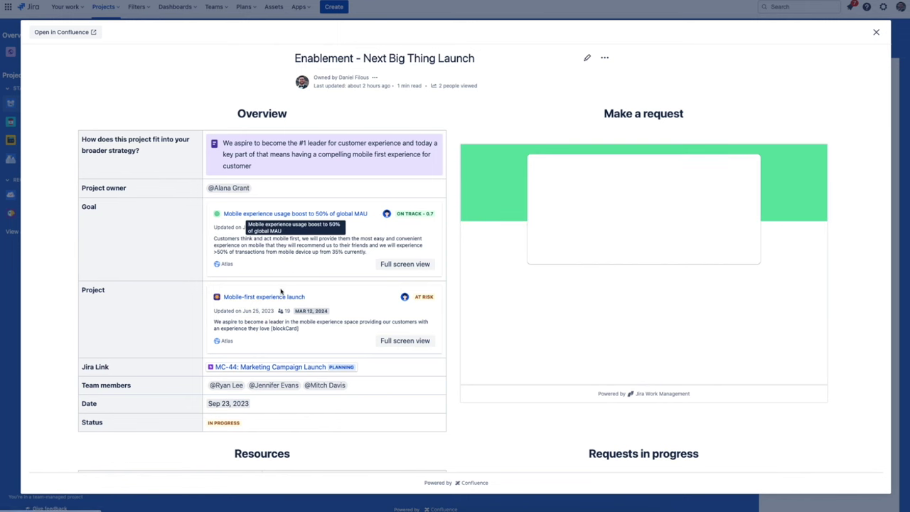
Submit the page's embedded request form with summary 'Can you create a new one pager?'
scroll(270, 297, down, 1)
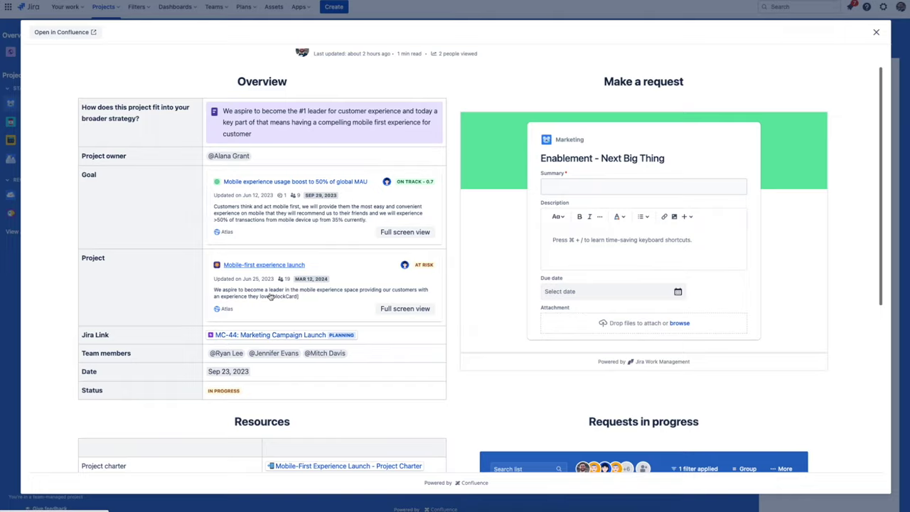
scroll(271, 297, down, 2)
scroll(342, 306, down, 3)
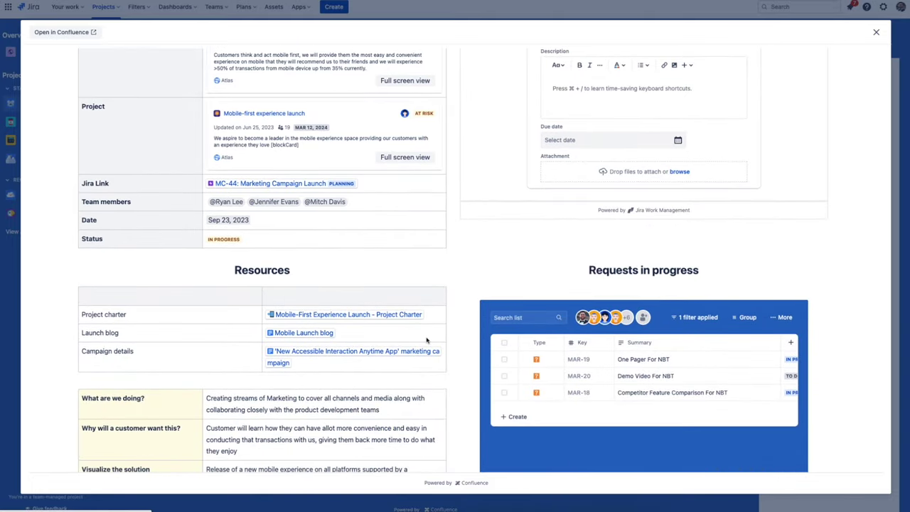
scroll(427, 341, up, 4)
scroll(426, 340, up, 2)
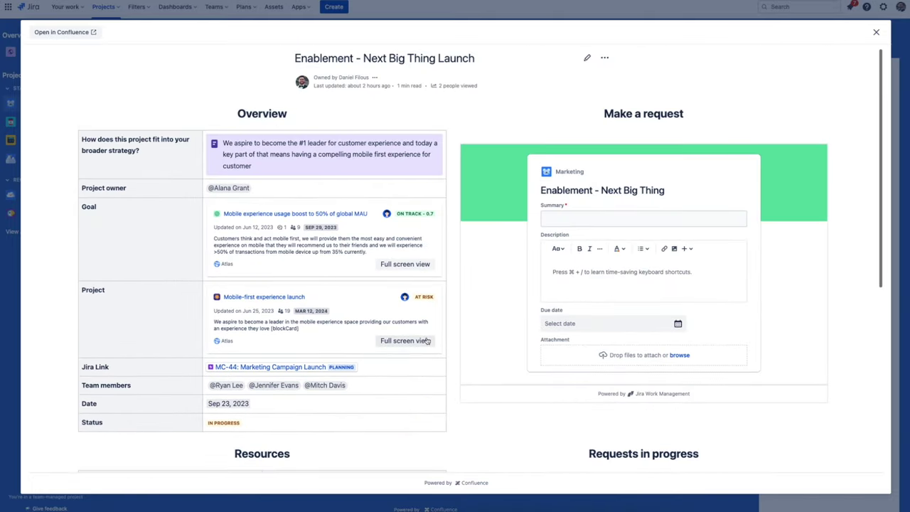
click(583, 221)
text(C)
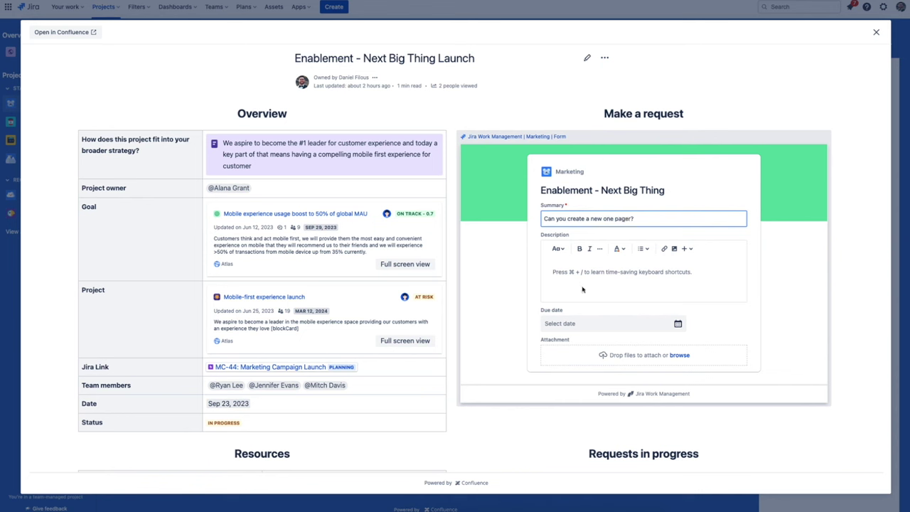
scroll(583, 289, down, 1)
click(729, 361)
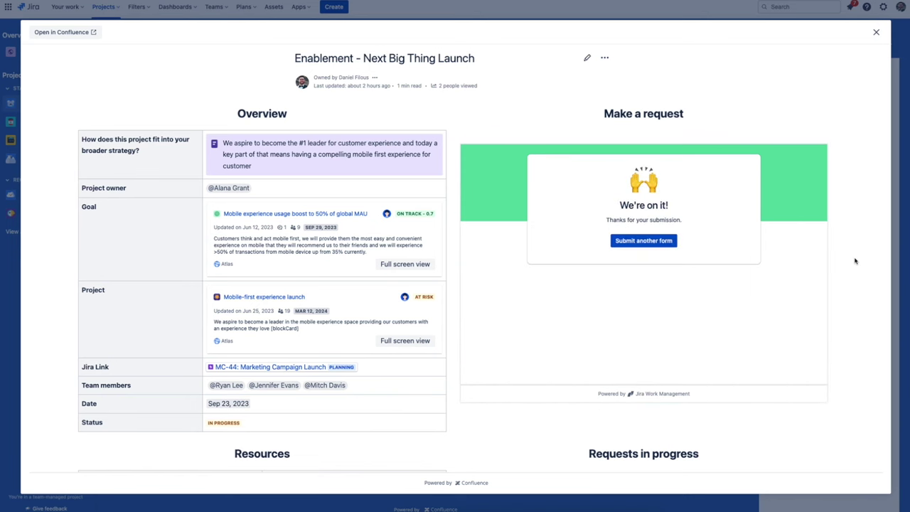
Check MAR-215 in the Requests in progress list, then close the enablement page
scroll(856, 261, down, 1)
scroll(856, 261, down, 2)
scroll(855, 261, down, 1)
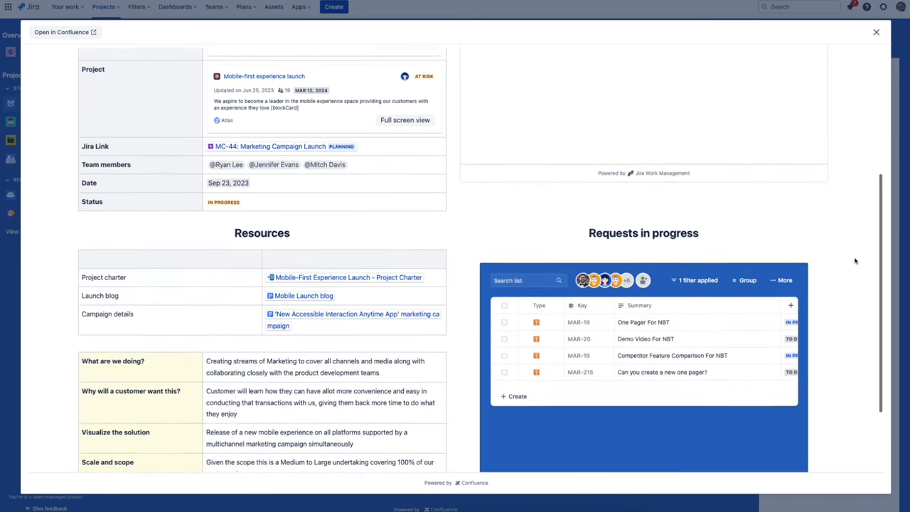
scroll(856, 261, down, 1)
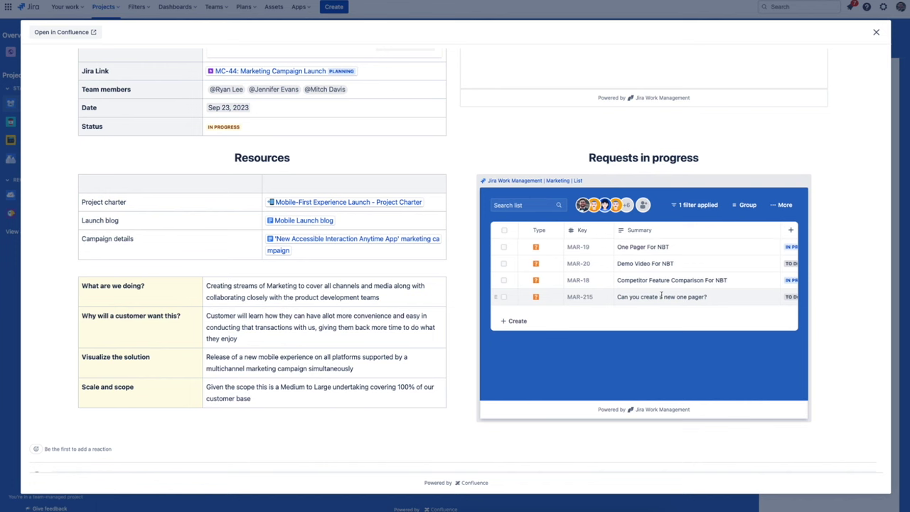
scroll(661, 297, right, 2)
scroll(661, 296, right, 1)
scroll(662, 296, right, 1)
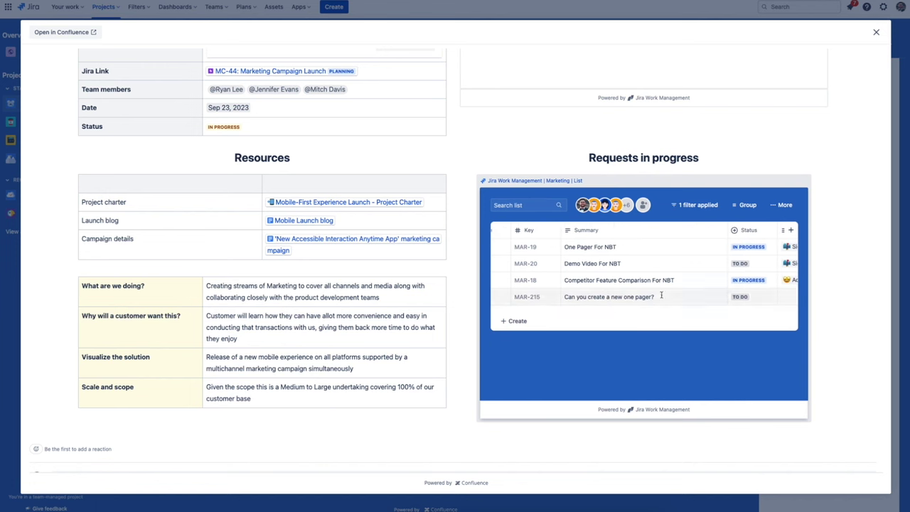
scroll(661, 297, right, 1)
scroll(661, 297, right, 1)
scroll(662, 297, right, 1)
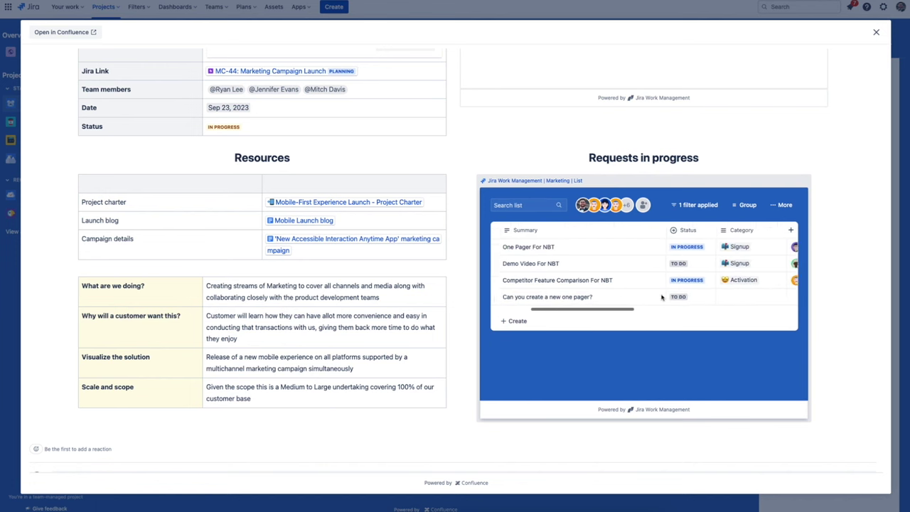
scroll(662, 296, right, 1)
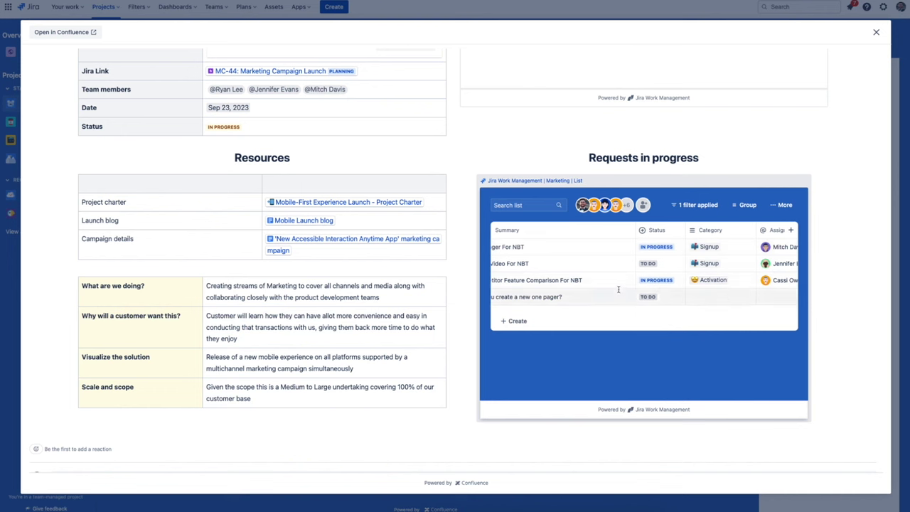
scroll(619, 289, left, 1)
scroll(618, 290, left, 1)
scroll(619, 290, left, 1)
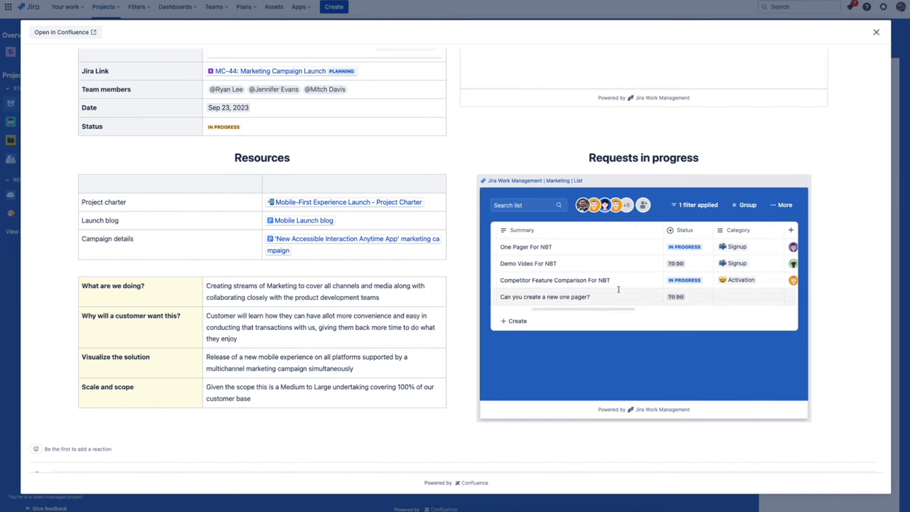
scroll(618, 290, left, 1)
scroll(619, 290, left, 1)
scroll(618, 289, left, 1)
key(Escape)
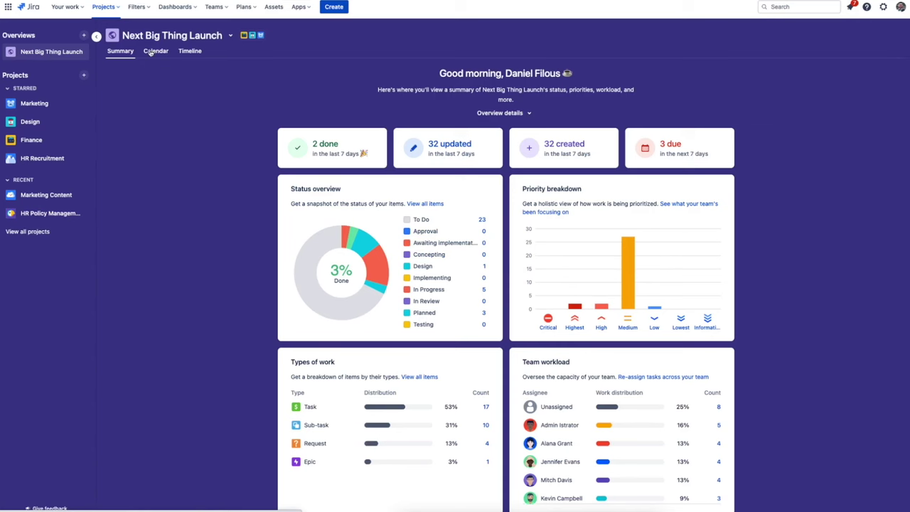
Review the projects included in the overview's settings and cancel without saving
click(231, 37)
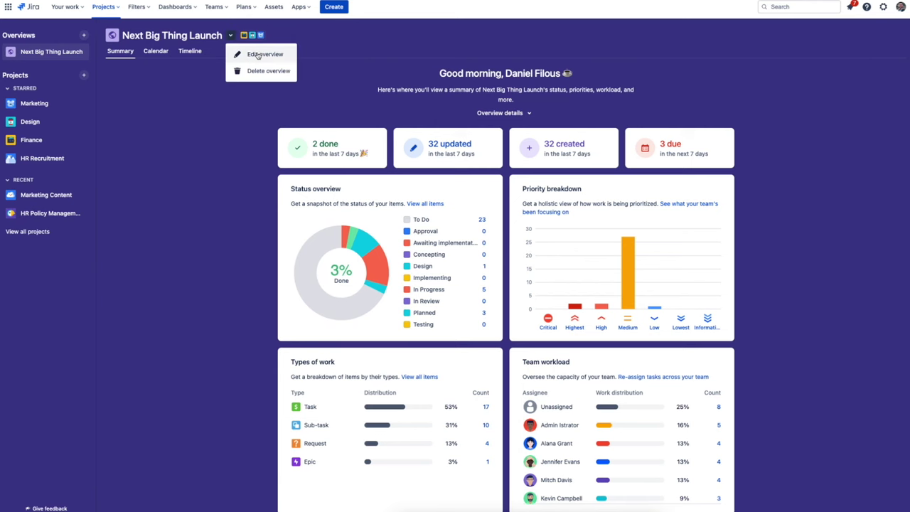
click(258, 55)
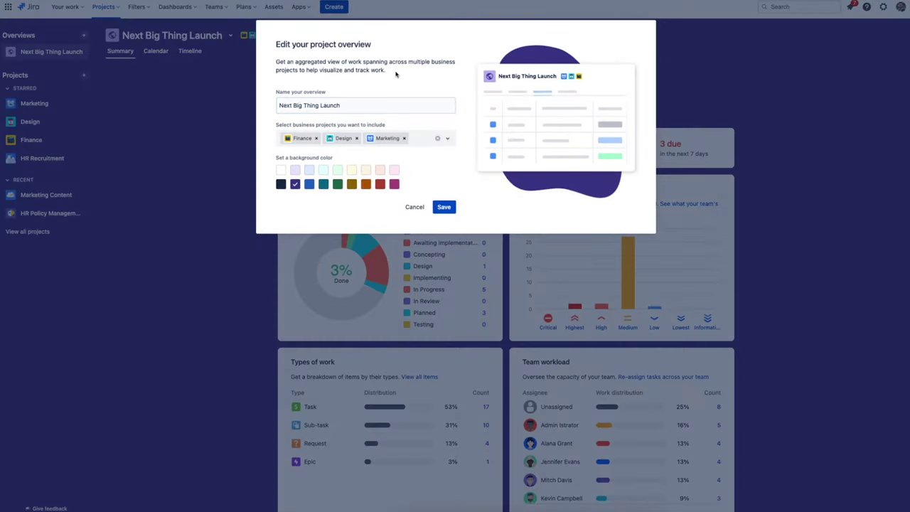
click(422, 144)
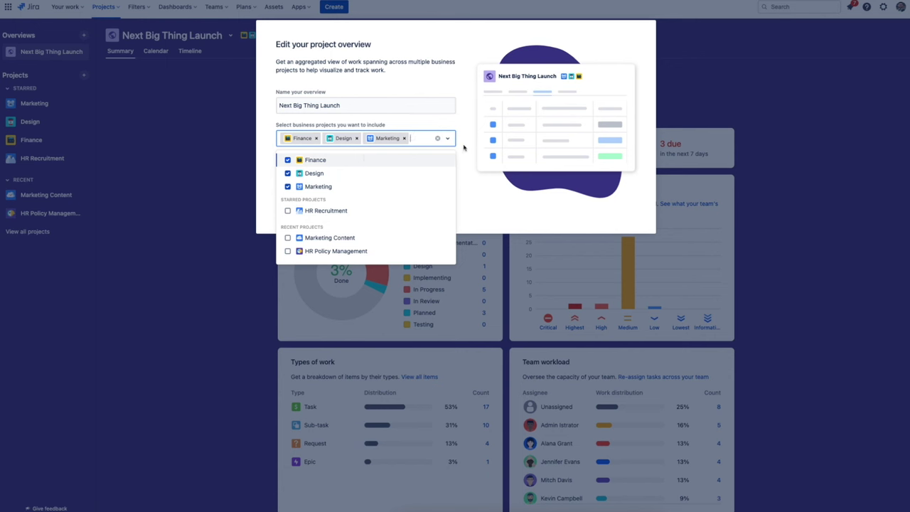
click(464, 147)
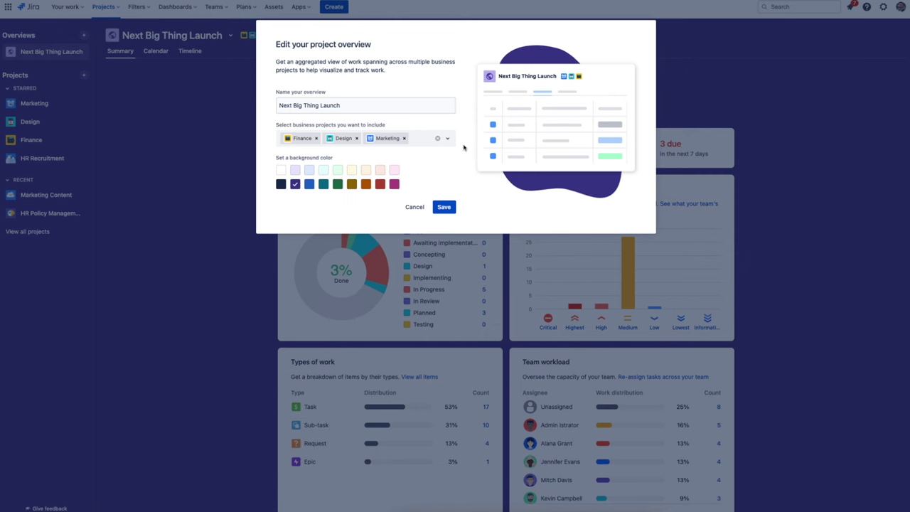
click(414, 207)
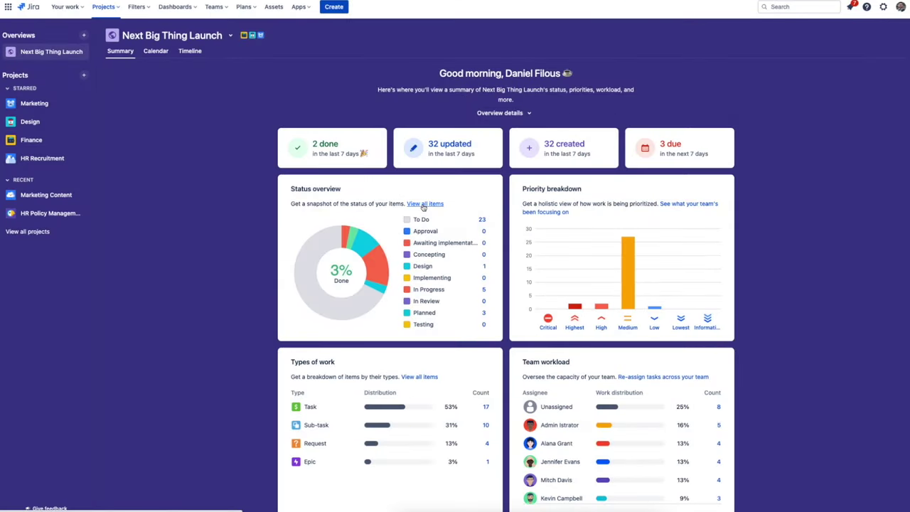
Expand the overview's project details and switch to the Timeline view
click(491, 114)
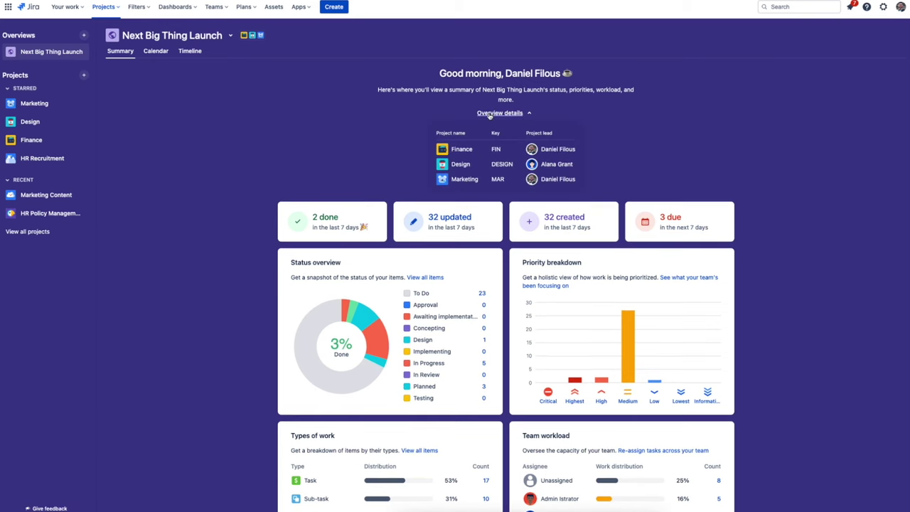
scroll(327, 187, down, 3)
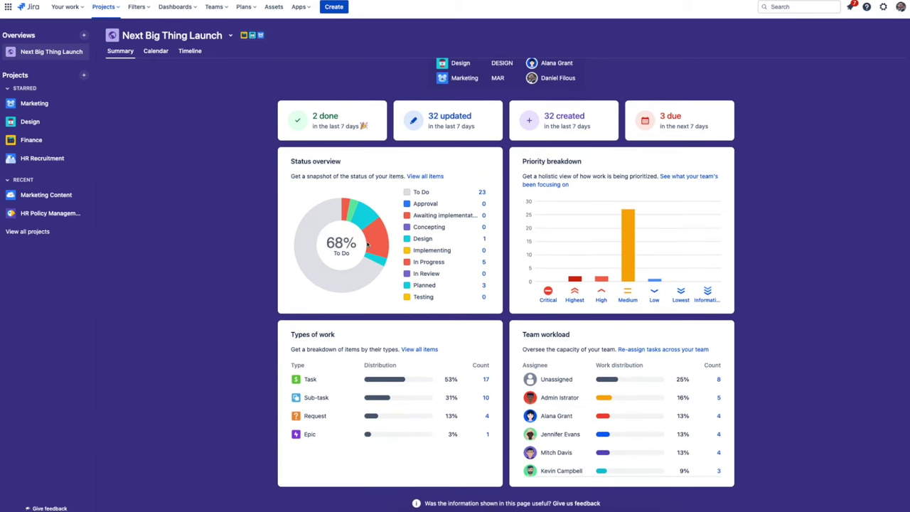
mouse_move(429, 363)
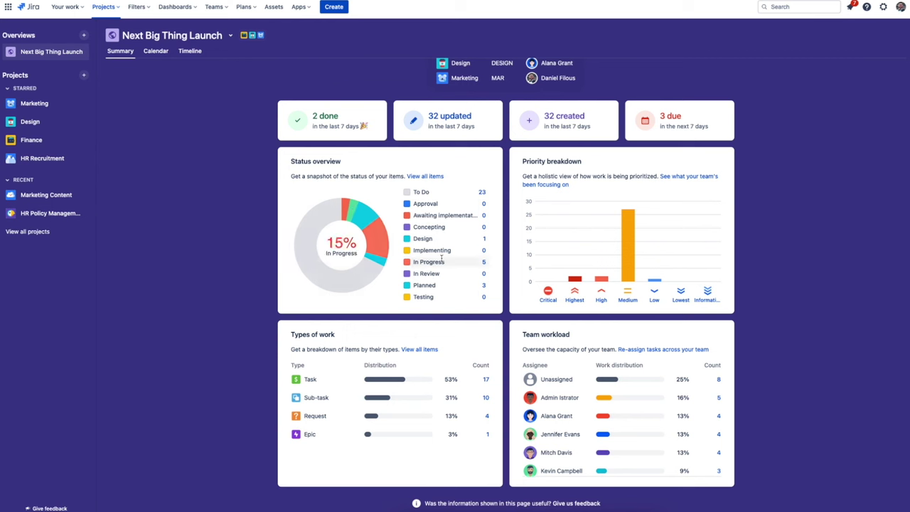
scroll(596, 407, down, 2)
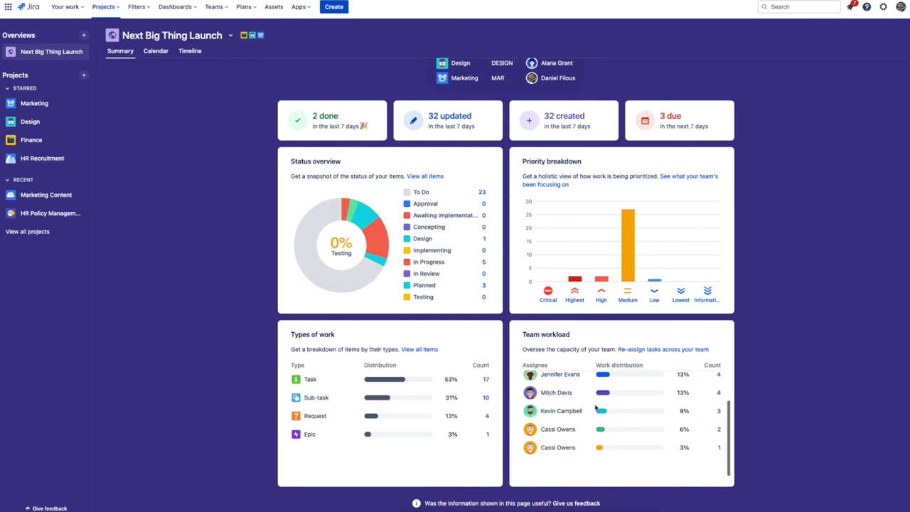
scroll(594, 398, up, 3)
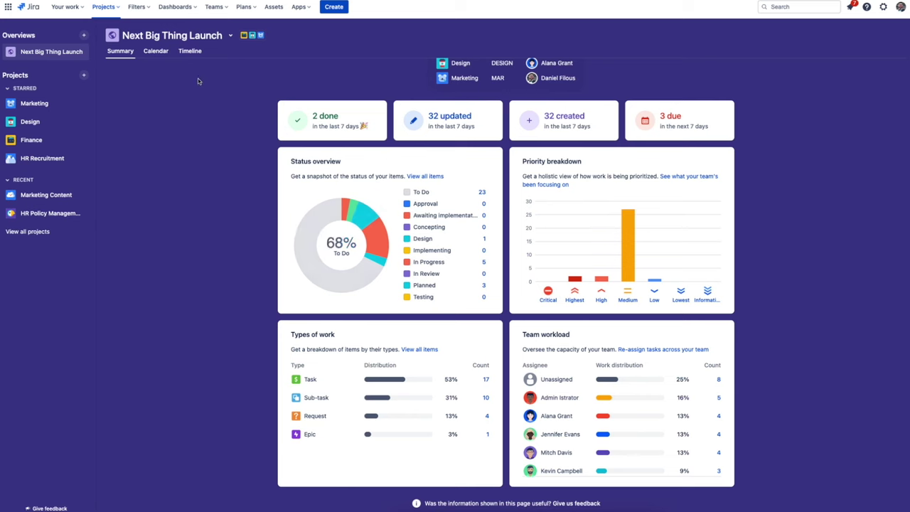
click(189, 51)
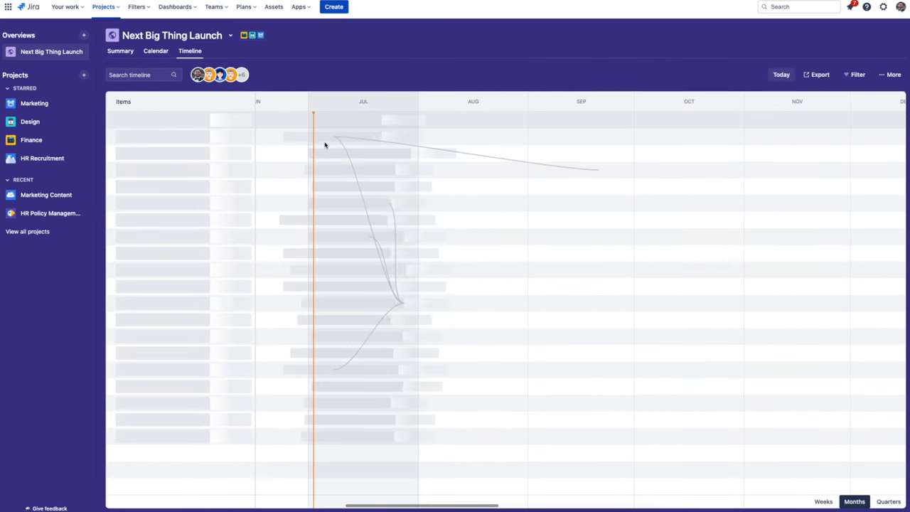
Open the JSW + JWM plan and browse its Timeline of Marketing and Platform Development issues
click(244, 6)
click(264, 44)
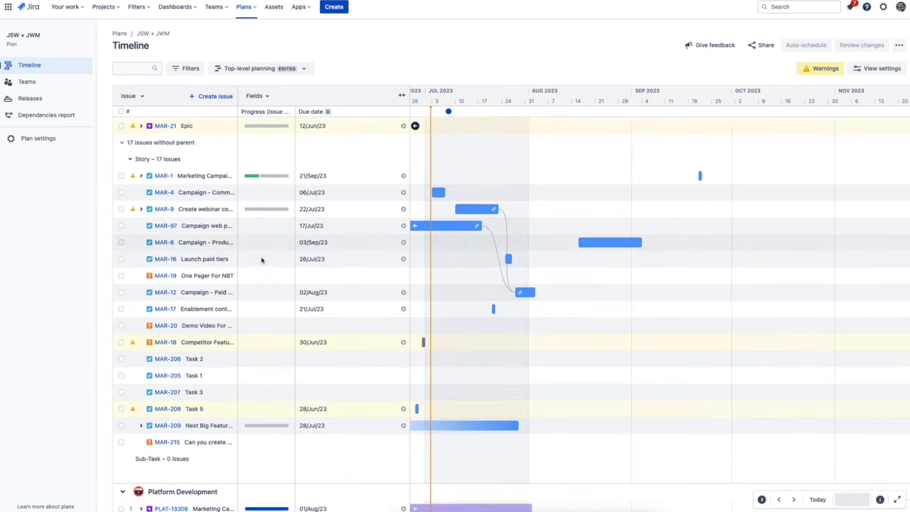
scroll(239, 285, down, 2)
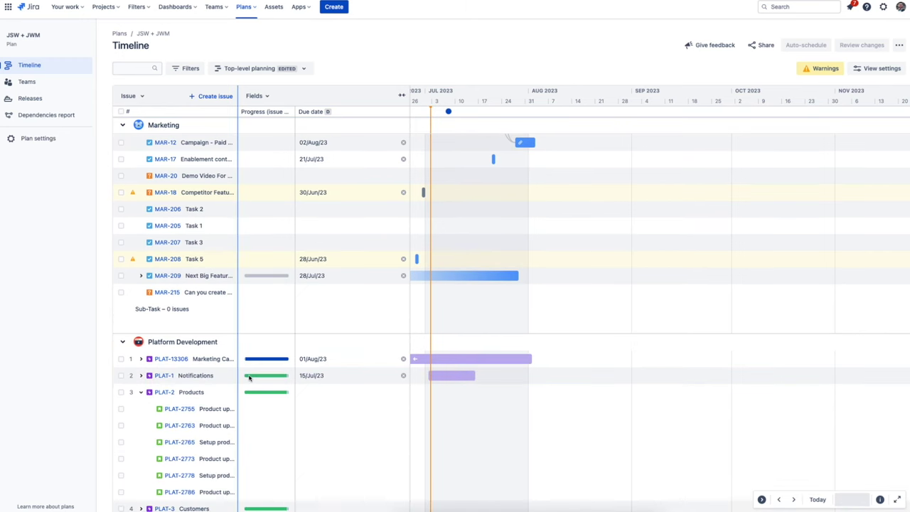
scroll(188, 355, down, 1)
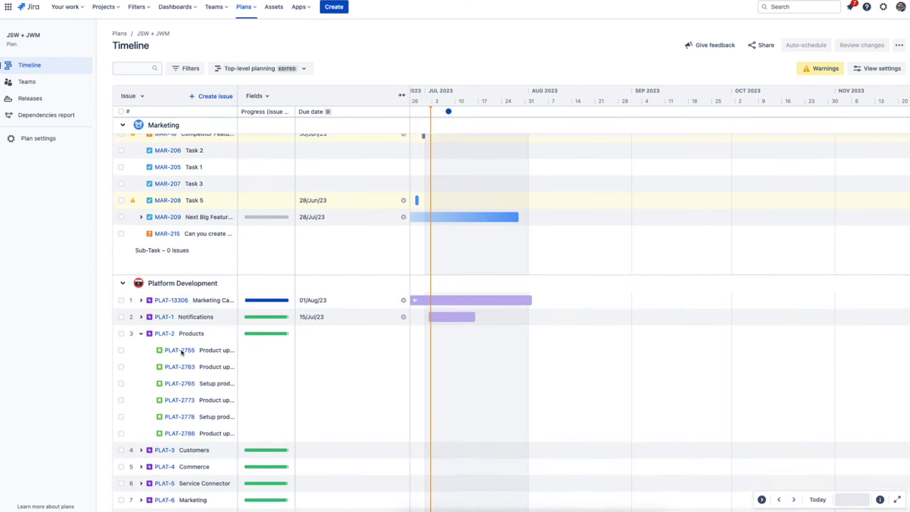
scroll(422, 315, left, 5)
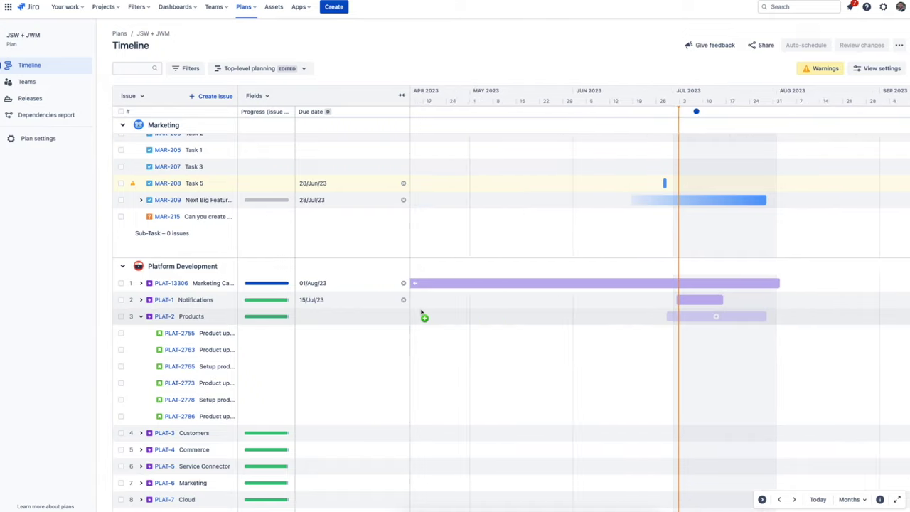
scroll(423, 315, right, 4)
scroll(495, 304, up, 5)
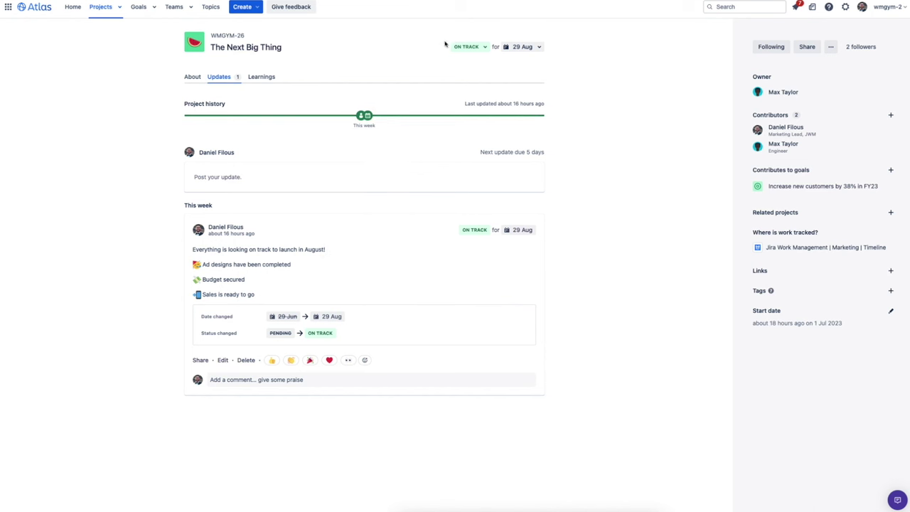
click(468, 46)
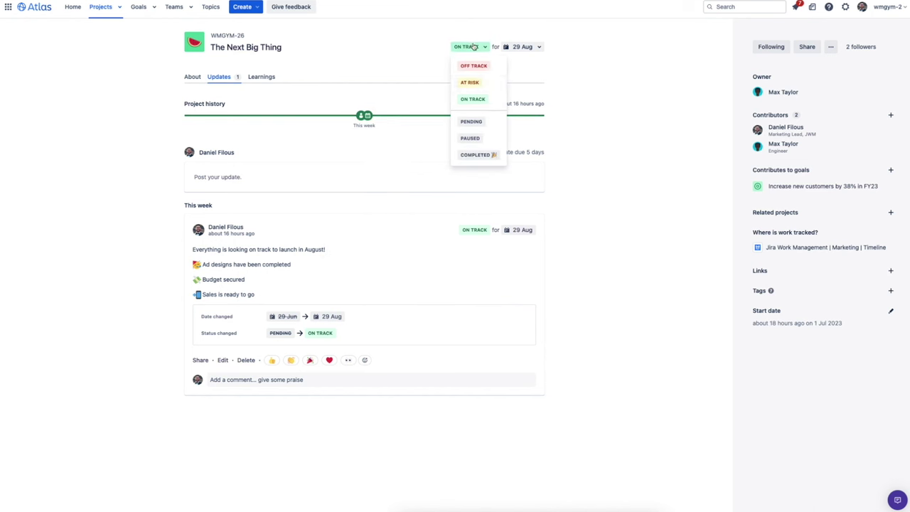
click(635, 142)
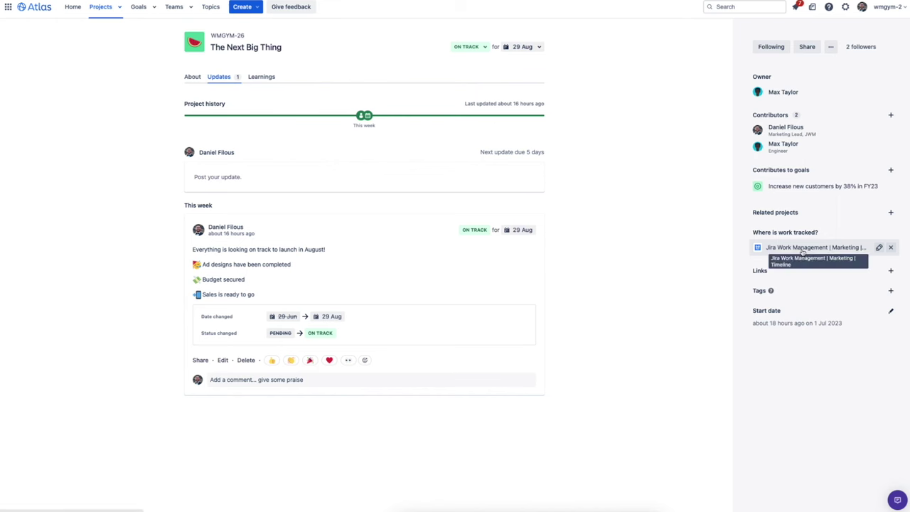